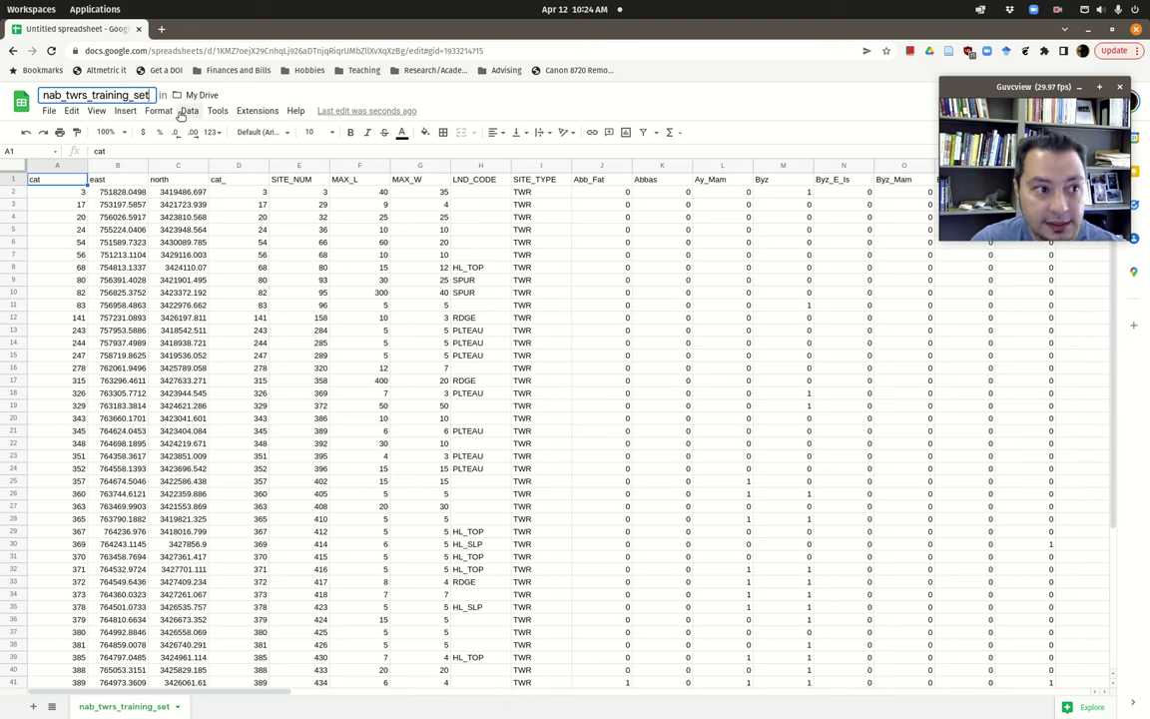
Step: Commit the spreadsheet name nab_twrs_training_set and insert a chart of the total_visbility column
{"action": "left_click", "coordinate": [418, 317]}
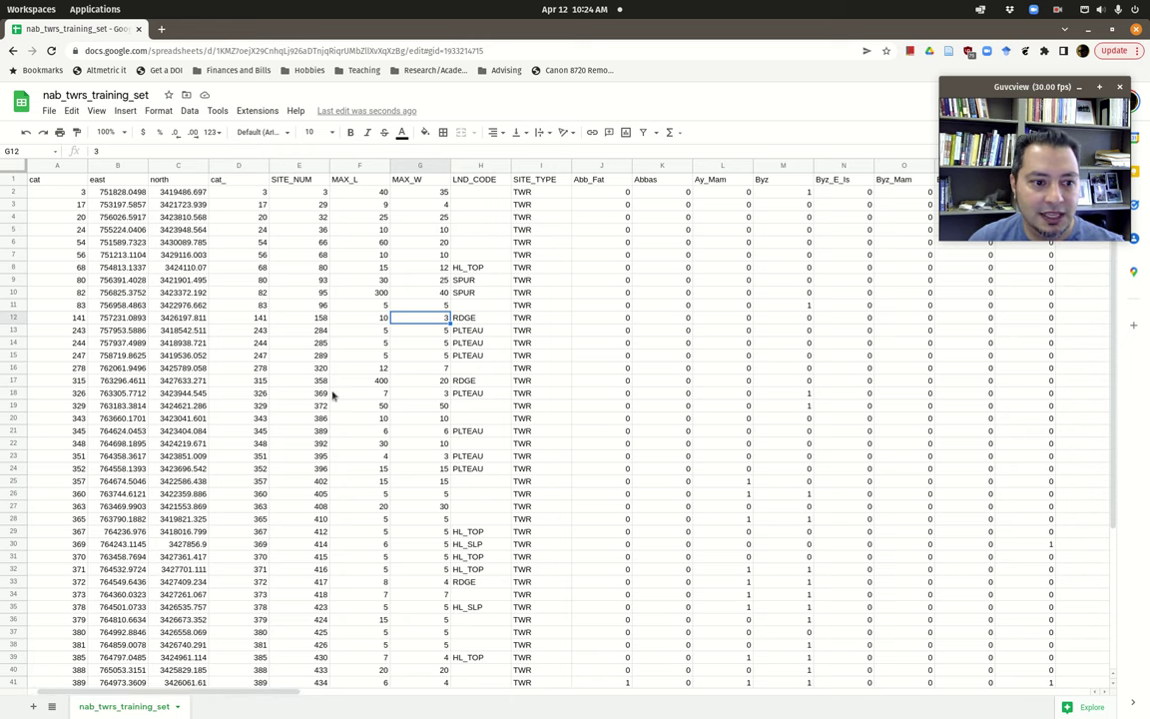
{"action": "left_click_drag", "start_coordinate": [282, 691], "coordinate": [1103, 679]}
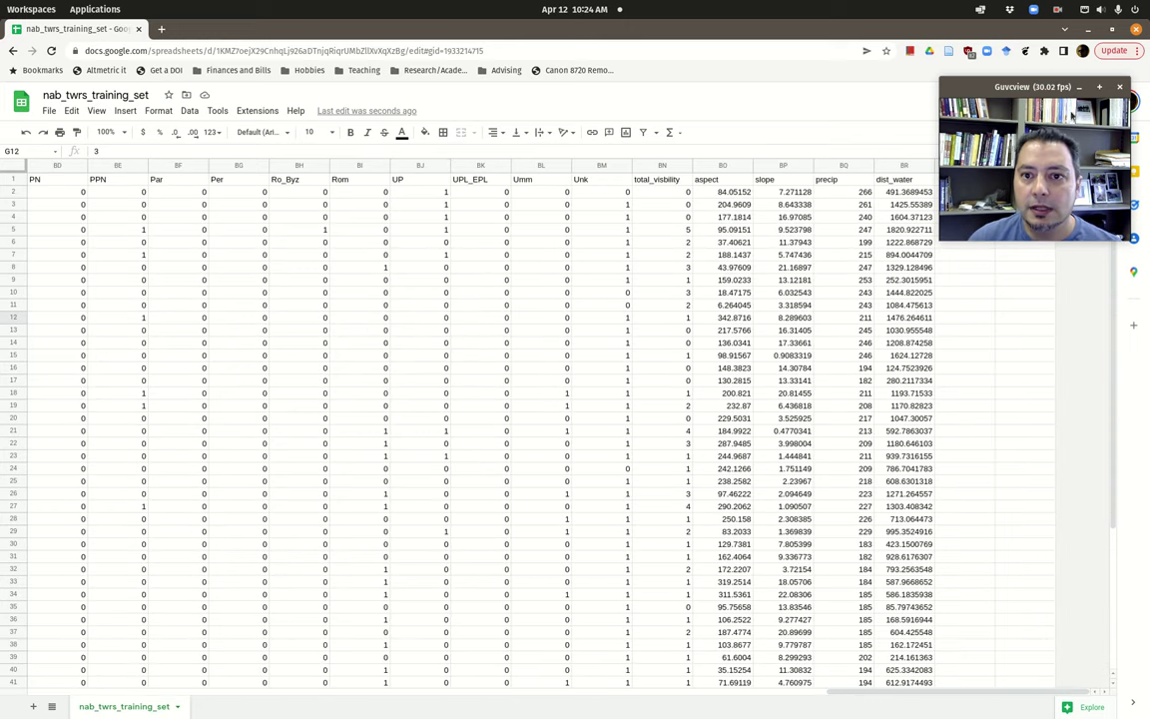
{"action": "left_click_drag", "start_coordinate": [1039, 87], "coordinate": [90, 100]}
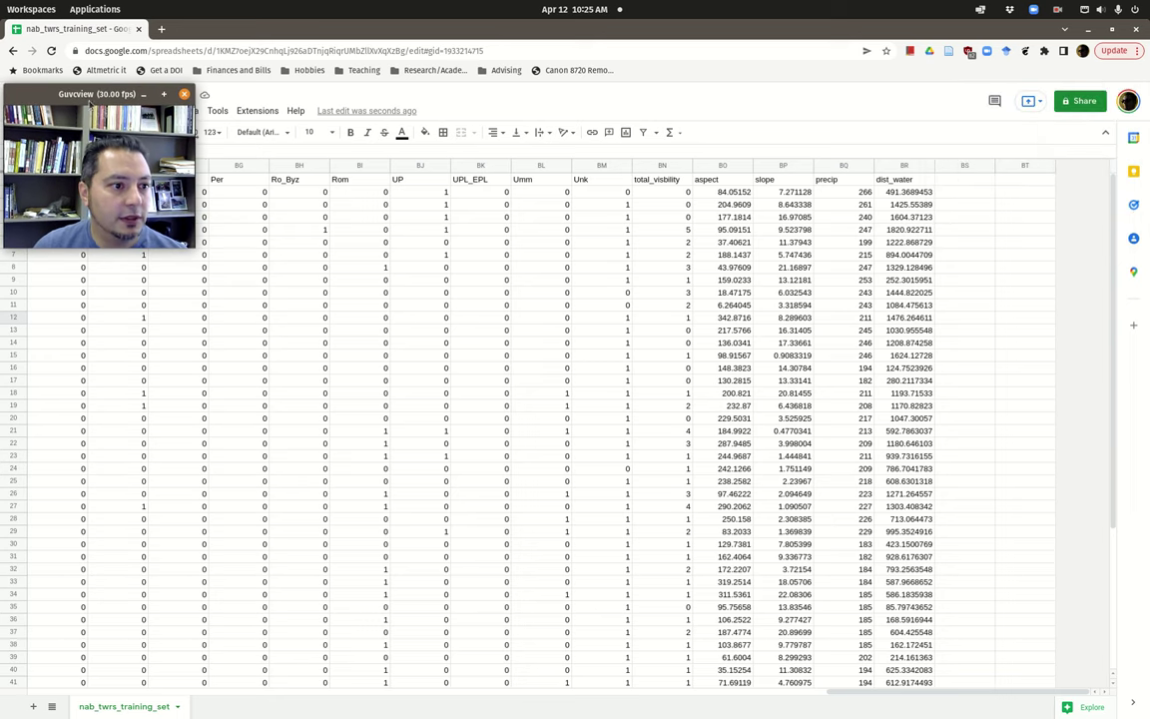
{"action": "left_click", "coordinate": [667, 167]}
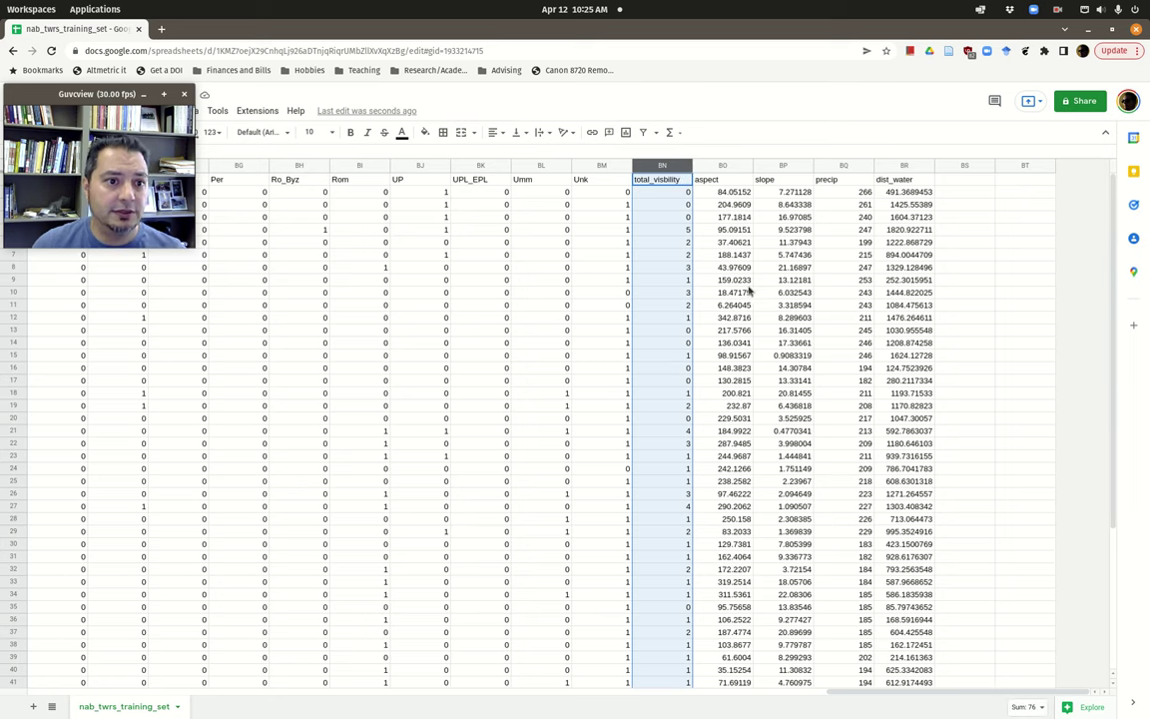
{"action": "left_click", "coordinate": [626, 133]}
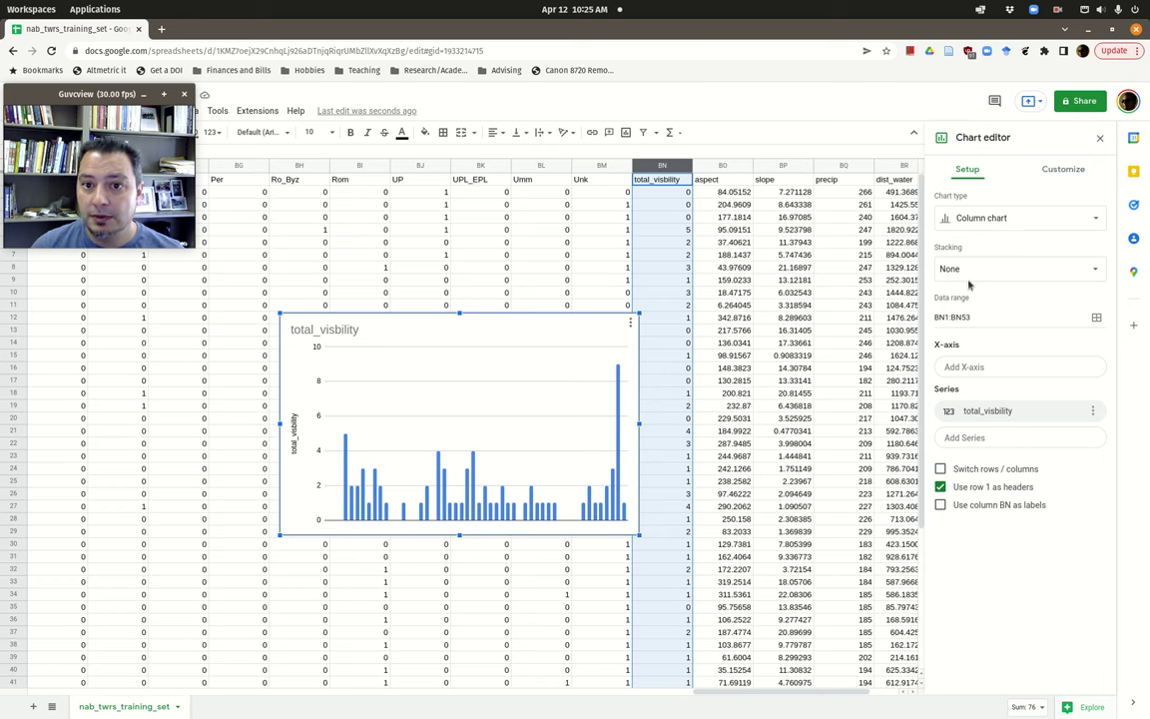
Step: Change the total_visbility chart's type from a column chart to a histogram chart
{"action": "left_click", "coordinate": [971, 216]}
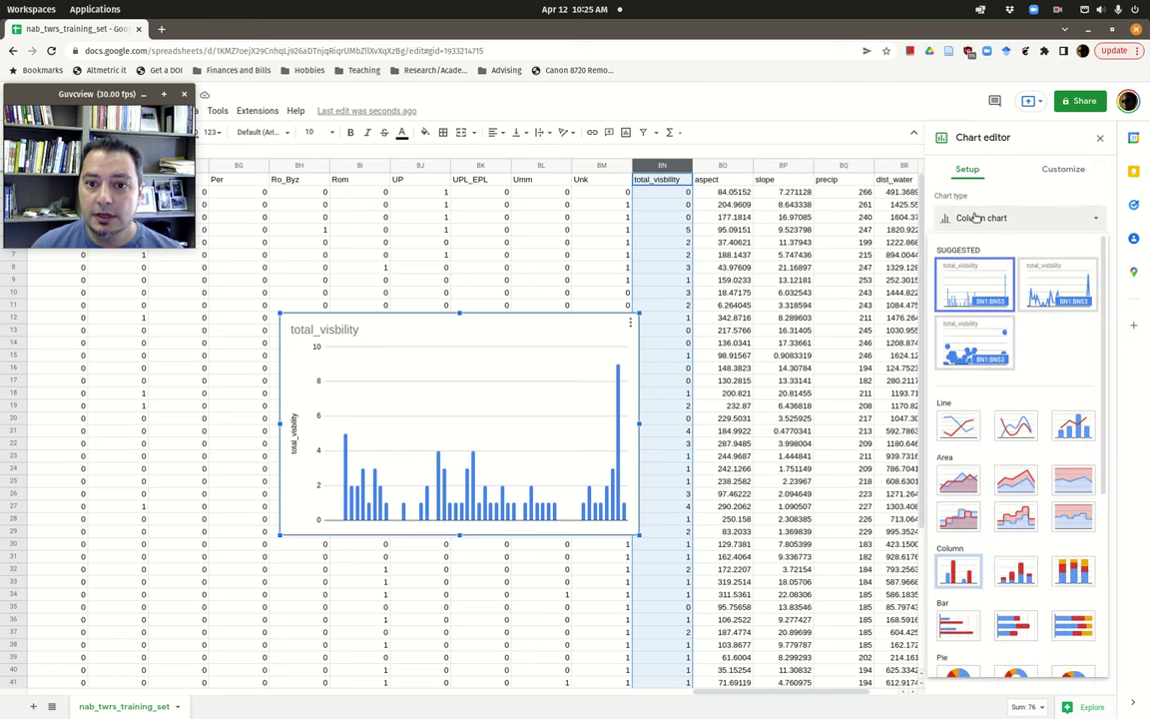
{"action": "scroll", "coordinate": [1032, 351], "scroll_direction": "down", "scroll_amount": 5}
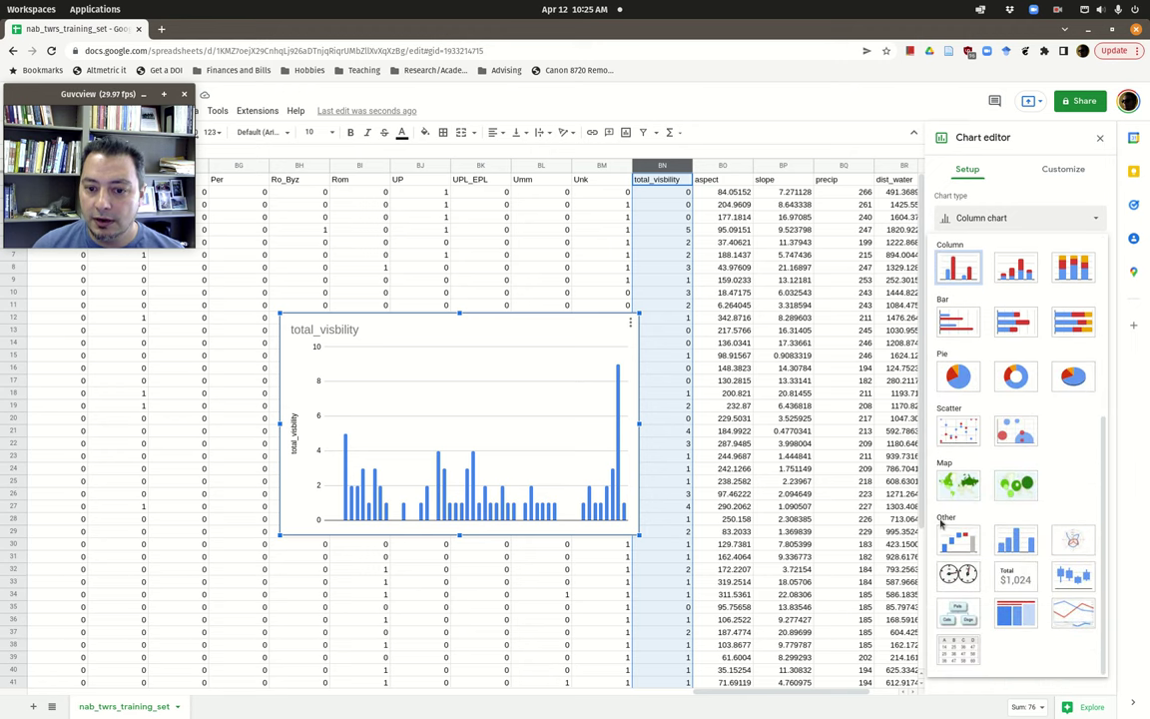
{"action": "left_click", "coordinate": [1010, 543]}
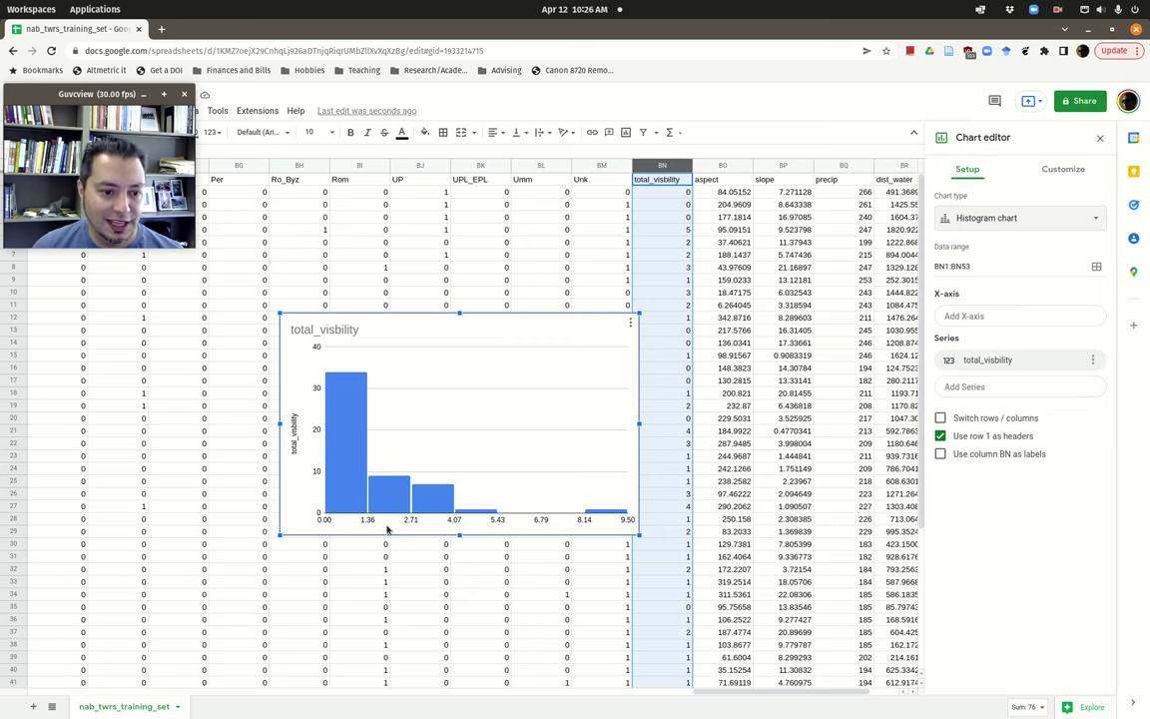
Step: Set the total_visbility histogram's bucket size to 1 and move the chart up to just under the header row
{"action": "left_click", "coordinate": [1071, 169]}
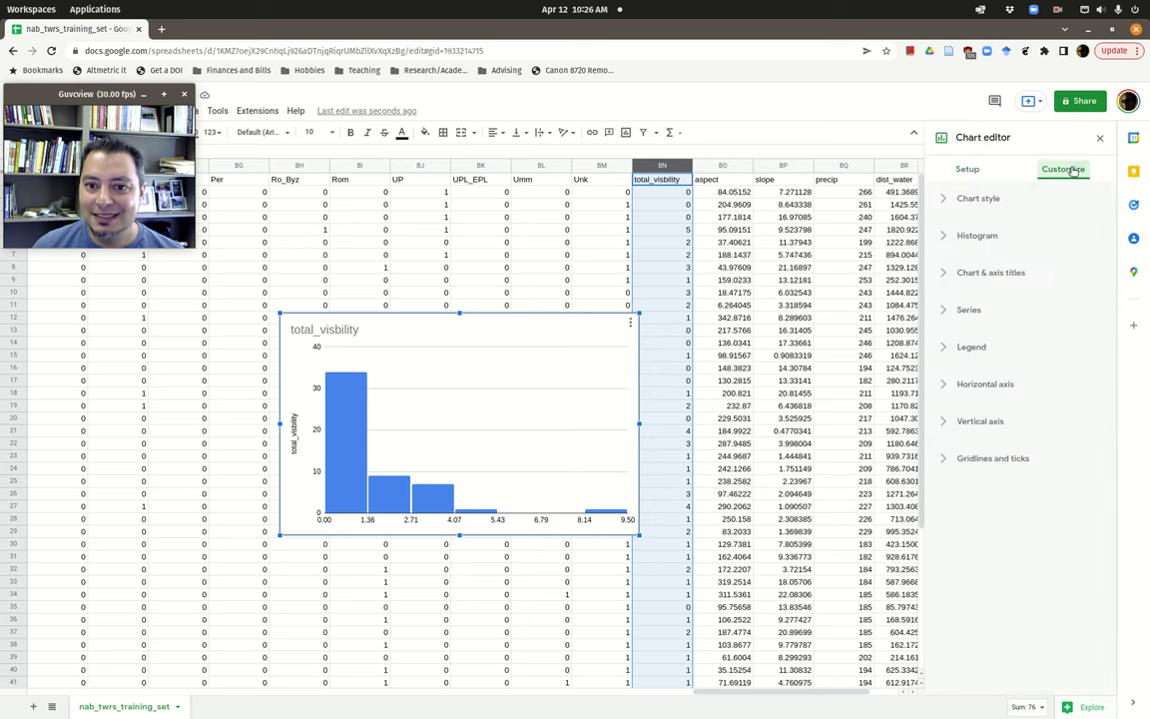
{"action": "left_click", "coordinate": [949, 236]}
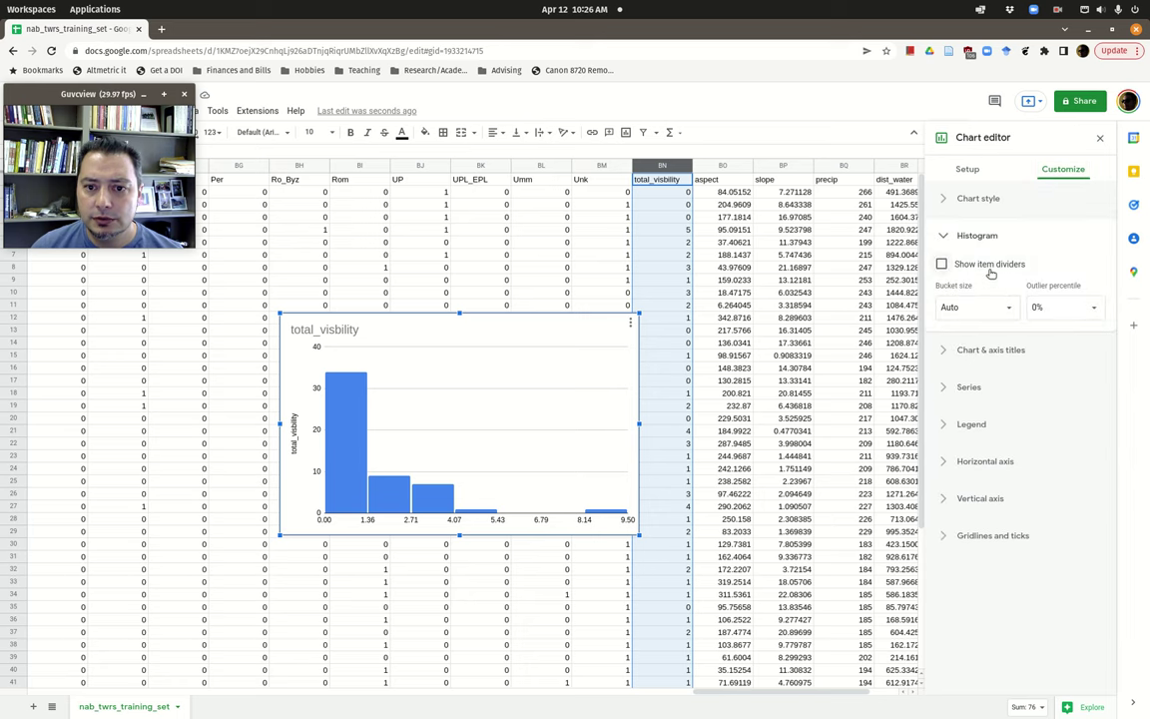
{"action": "left_click", "coordinate": [1009, 309]}
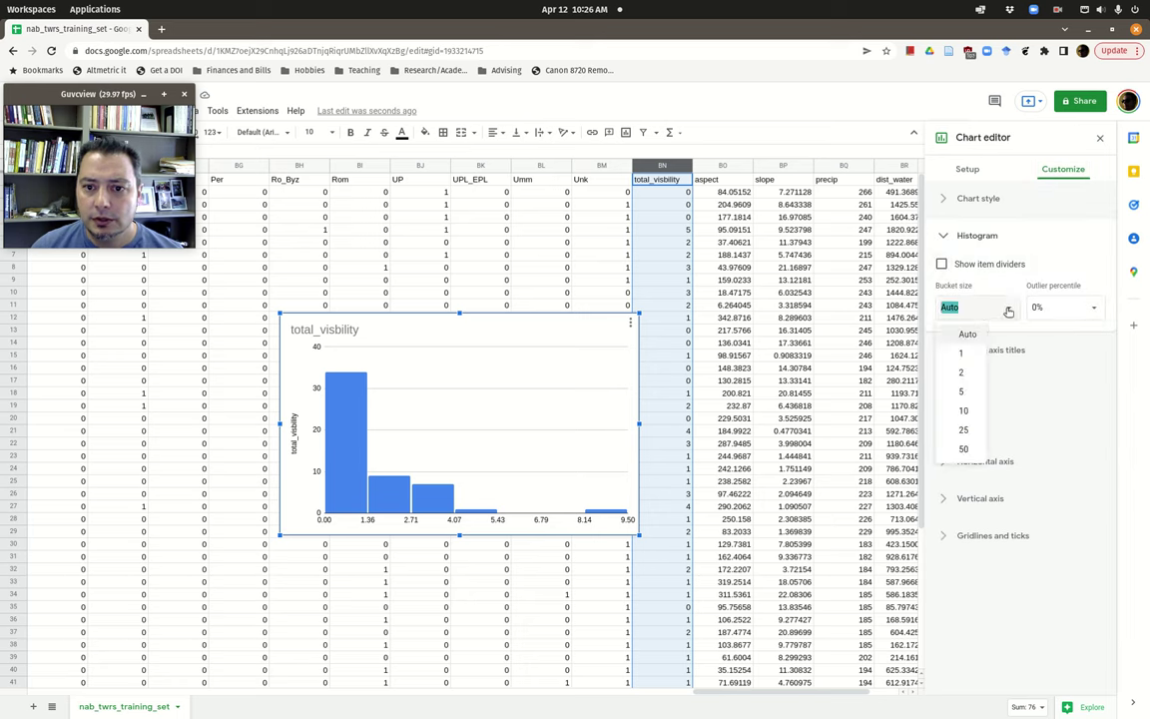
{"action": "left_click", "coordinate": [964, 352]}
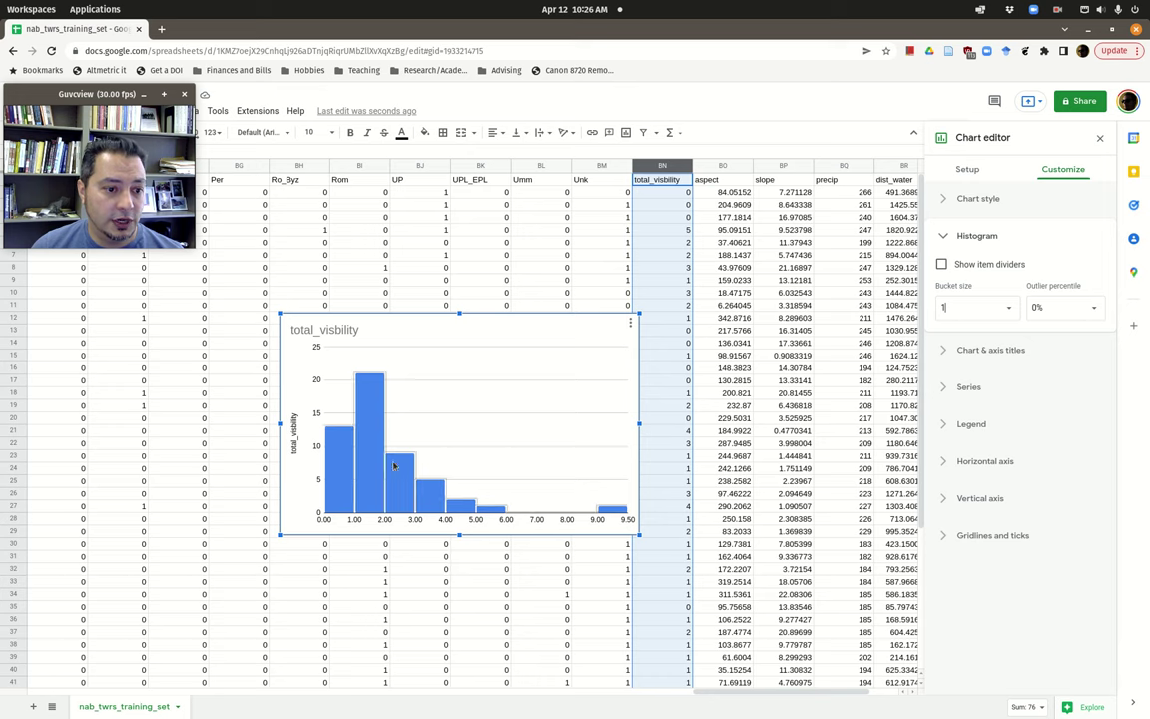
{"action": "left_click_drag", "start_coordinate": [480, 332], "coordinate": [437, 199]}
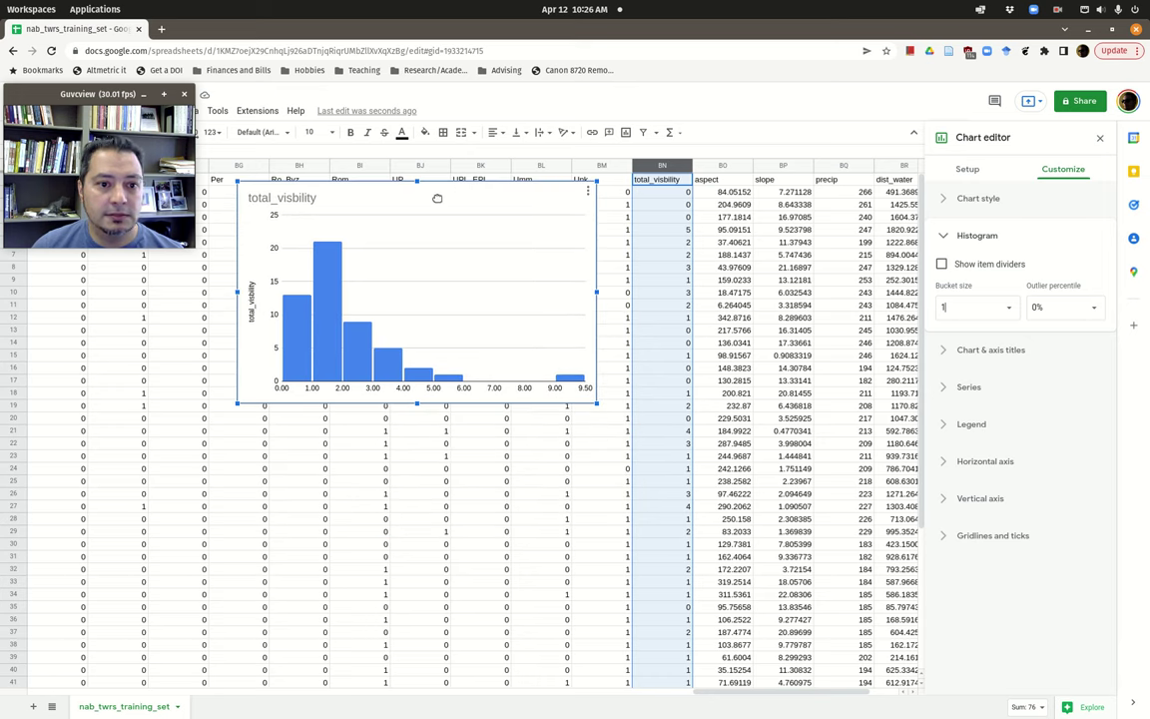
Step: Insert a histogram of the aspect column and place it below the total_visbility chart
{"action": "left_click", "coordinate": [727, 166]}
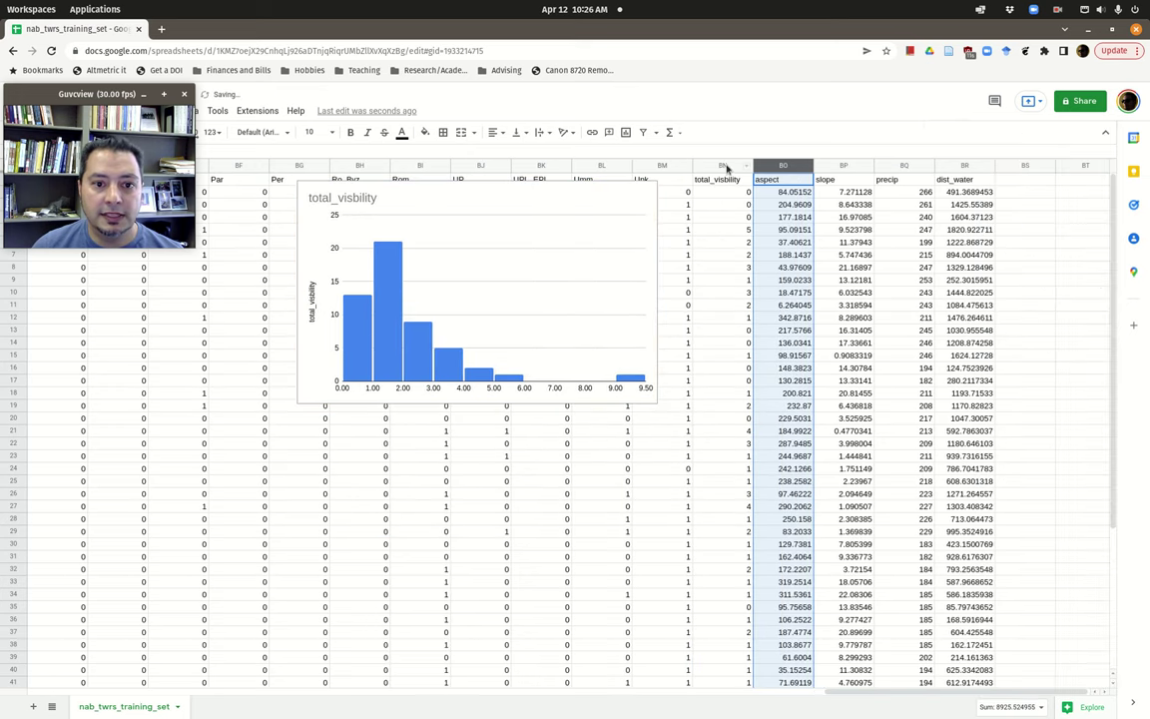
{"action": "left_click", "coordinate": [609, 133]}
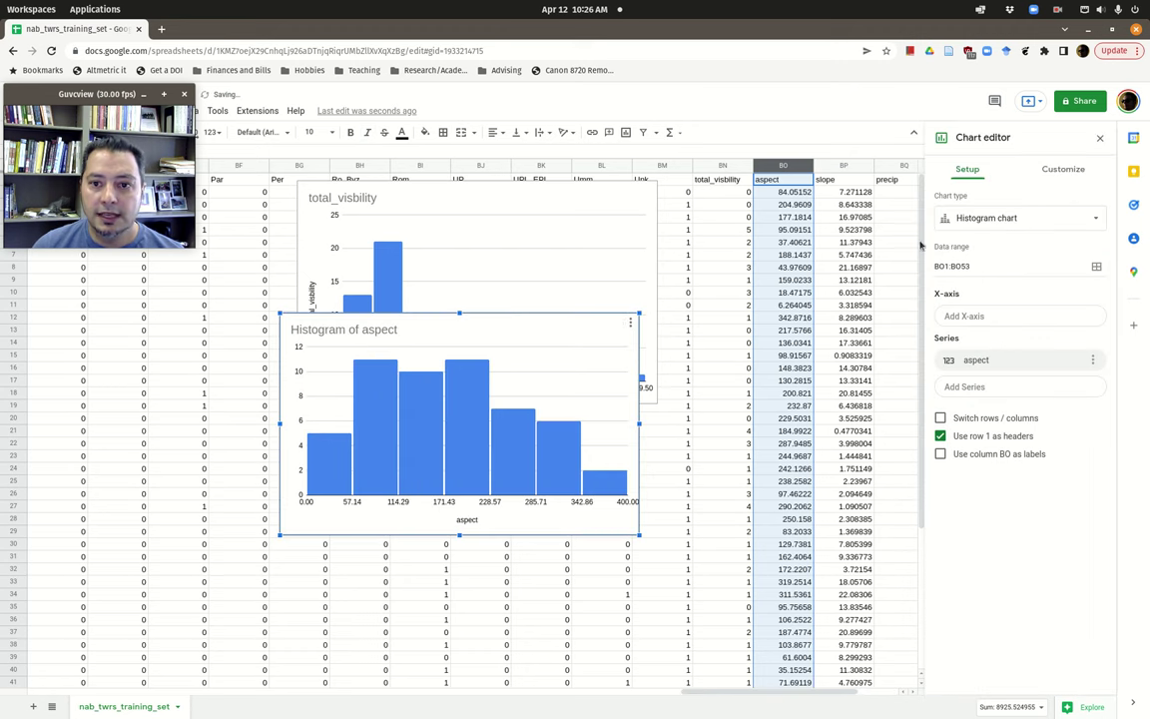
{"action": "left_click_drag", "start_coordinate": [533, 321], "coordinate": [428, 445]}
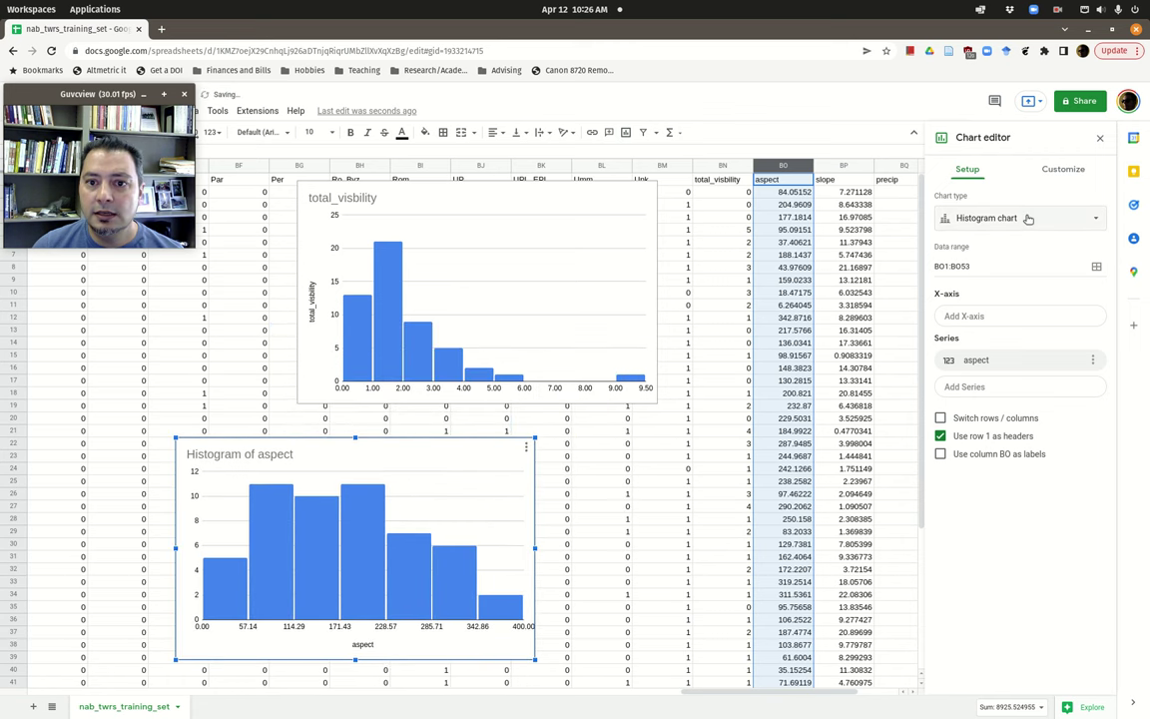
Step: Try a bucket size of 50 on the aspect histogram and settle on 25
{"action": "left_click", "coordinate": [1062, 171]}
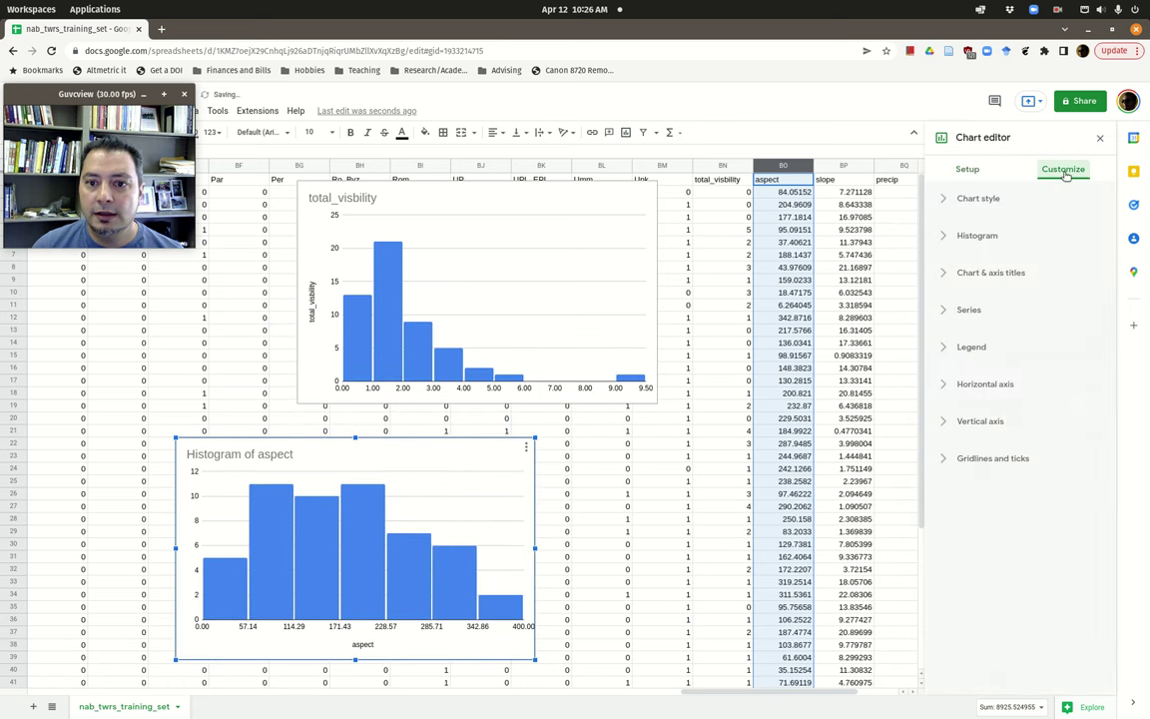
{"action": "left_click", "coordinate": [943, 236]}
{"action": "left_click", "coordinate": [1009, 309]}
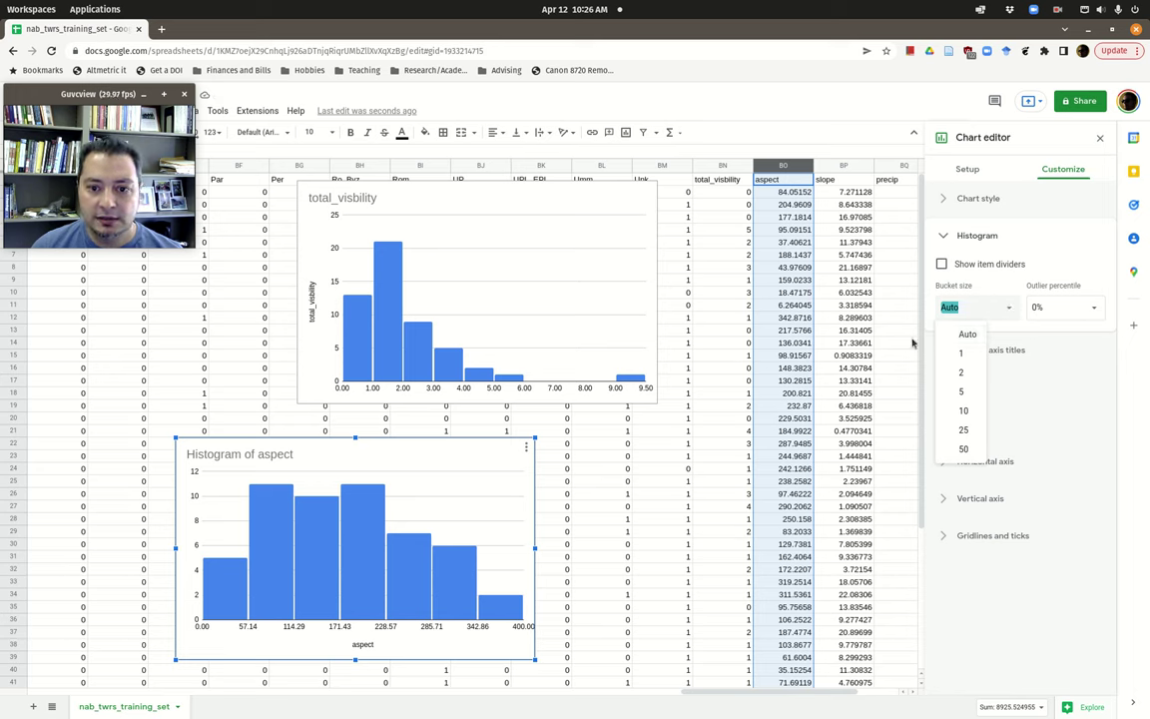
{"action": "left_click", "coordinate": [965, 450]}
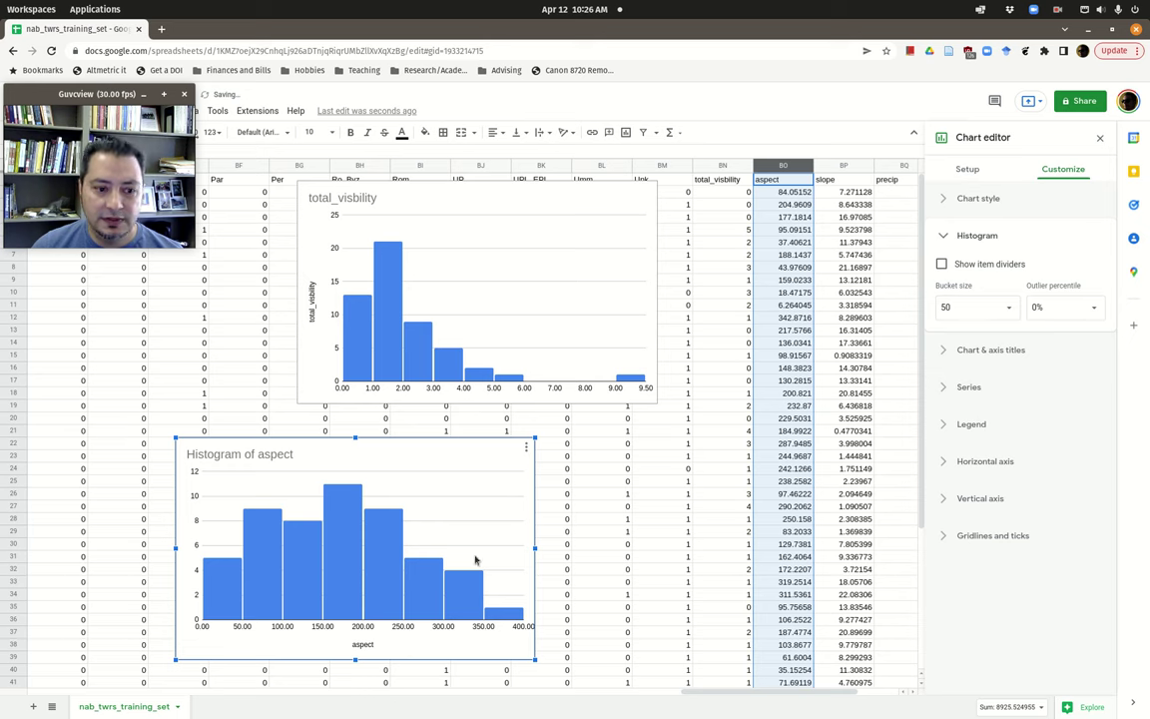
{"action": "left_click", "coordinate": [1000, 310]}
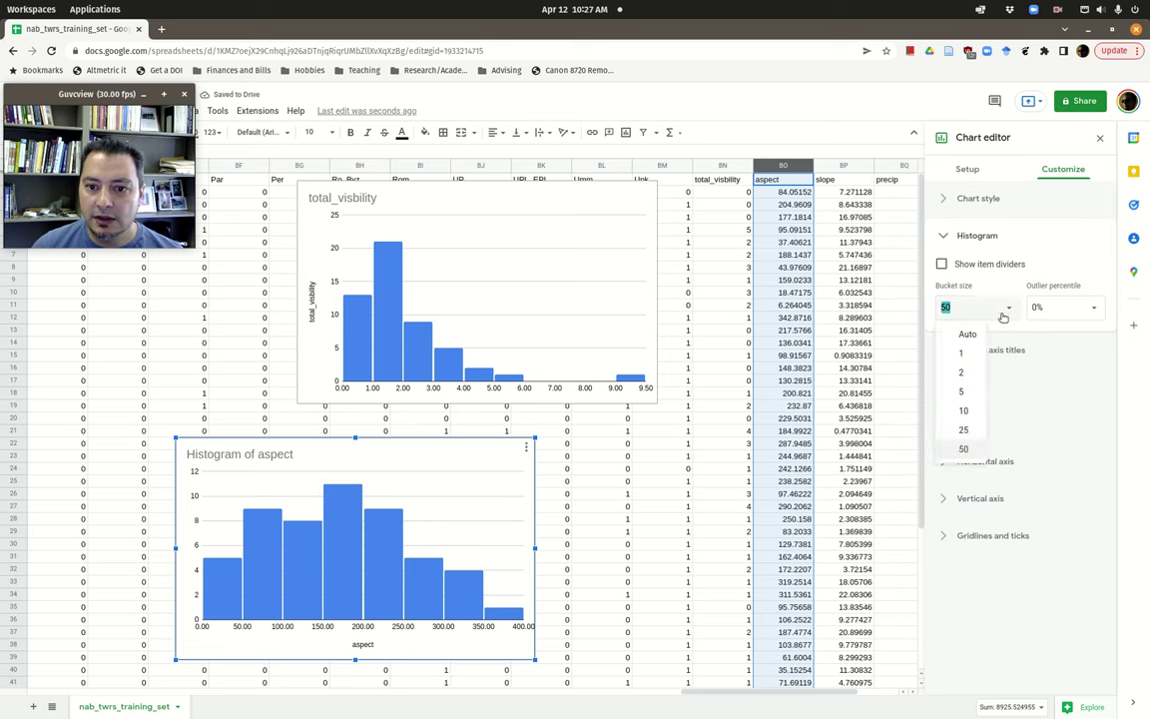
{"action": "left_click", "coordinate": [965, 427]}
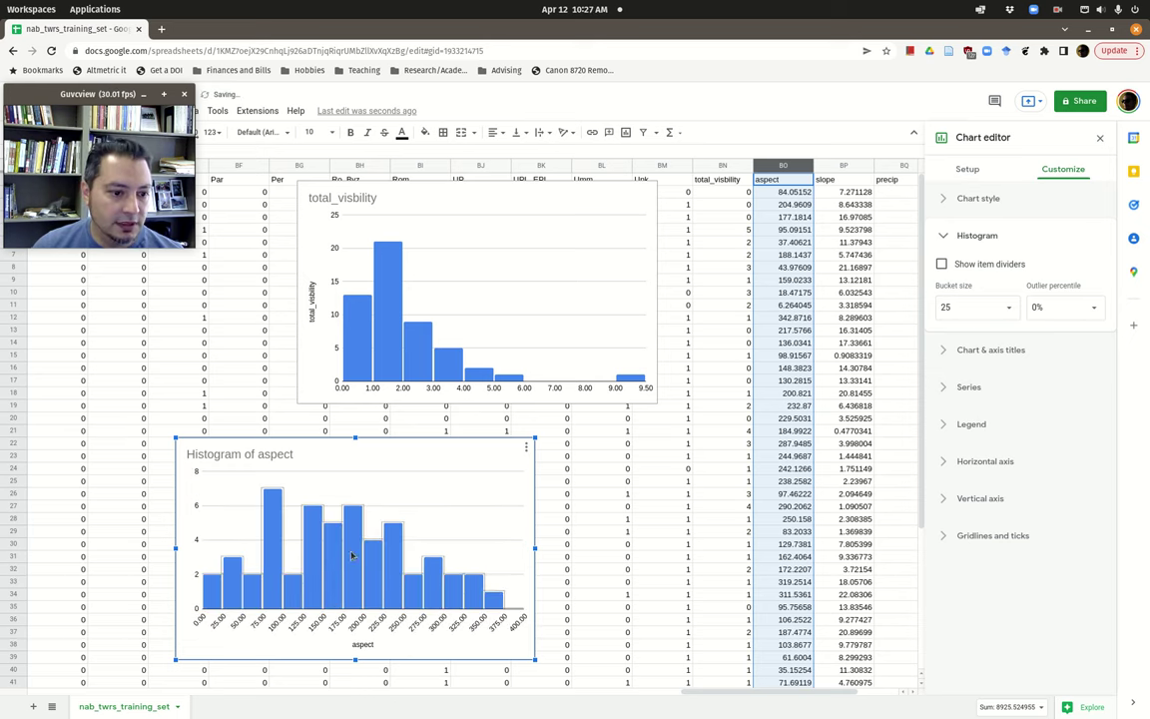
Step: Shift the aspect and total_visbility charts away from the data columns, stacking total_visbility directly above aspect
{"action": "left_click_drag", "start_coordinate": [421, 468], "coordinate": [287, 427]}
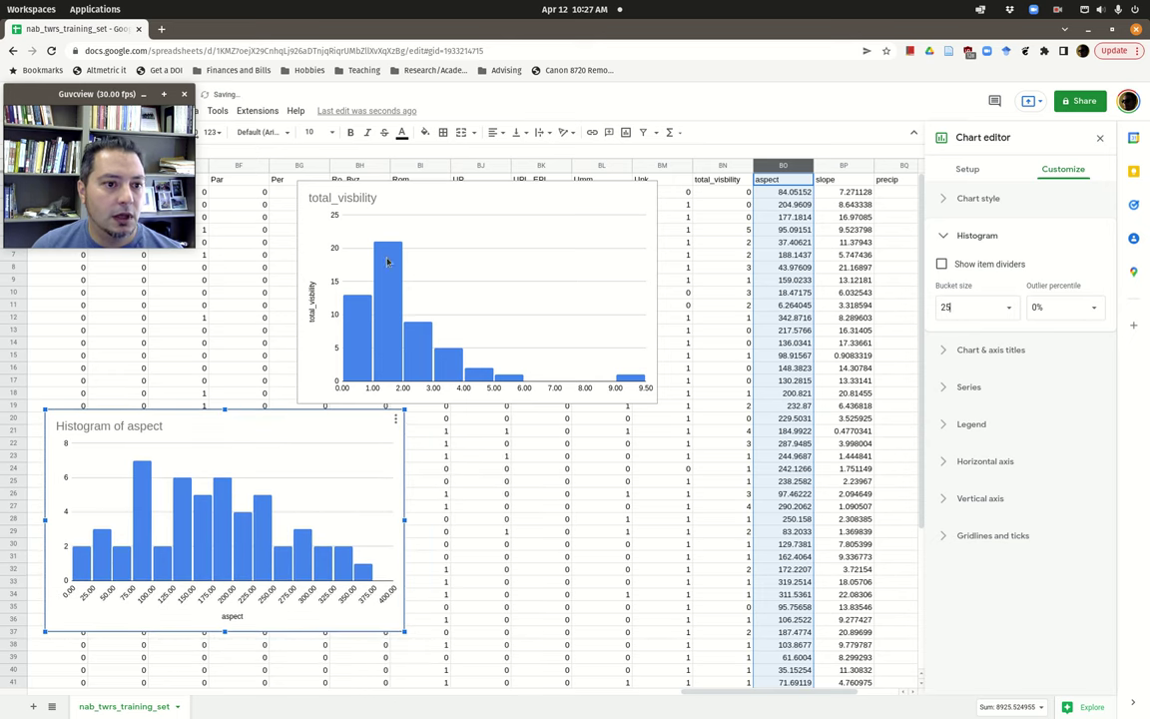
{"action": "left_click", "coordinate": [371, 190]}
{"action": "left_click_drag", "start_coordinate": [537, 180], "coordinate": [303, 190]}
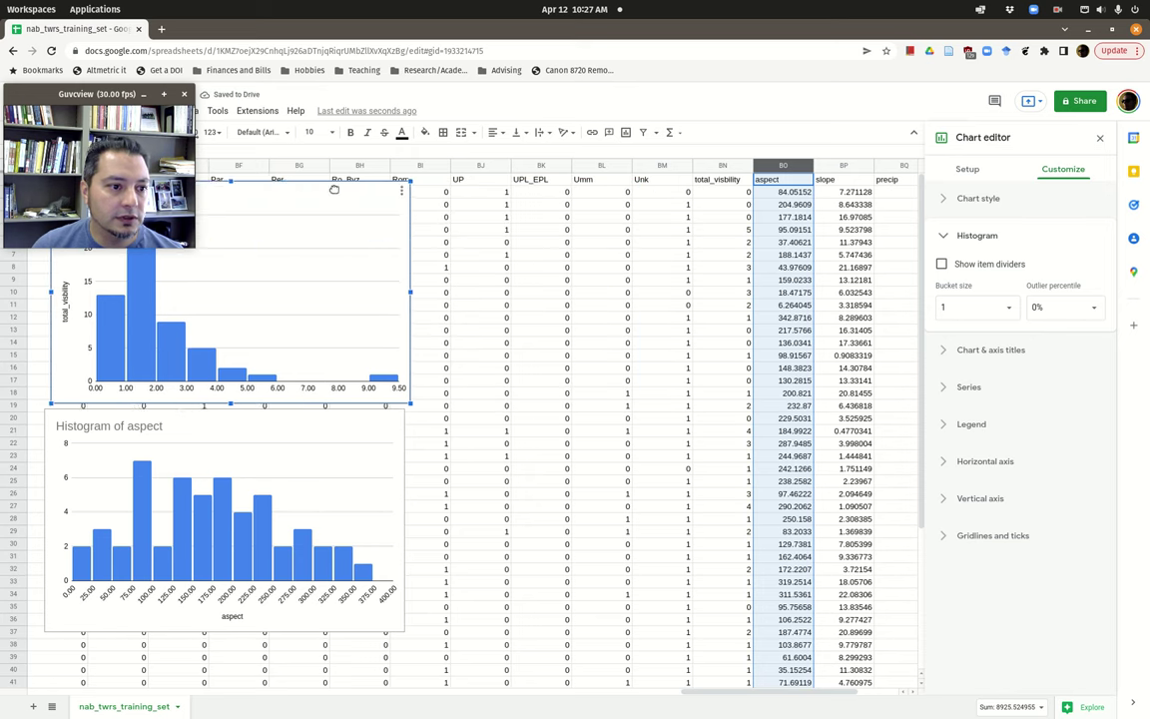
Step: Insert a histogram chart of the slope column
{"action": "left_click", "coordinate": [841, 167]}
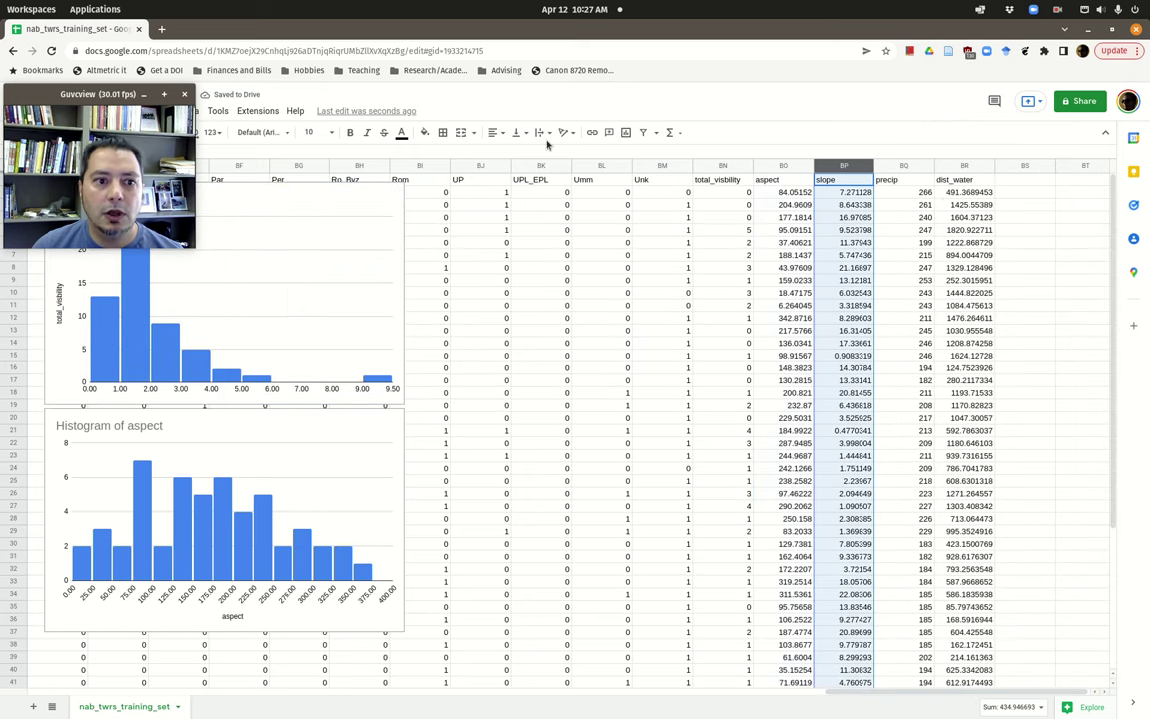
{"action": "key", "text": "alt+i"}
{"action": "key", "text": "h"}
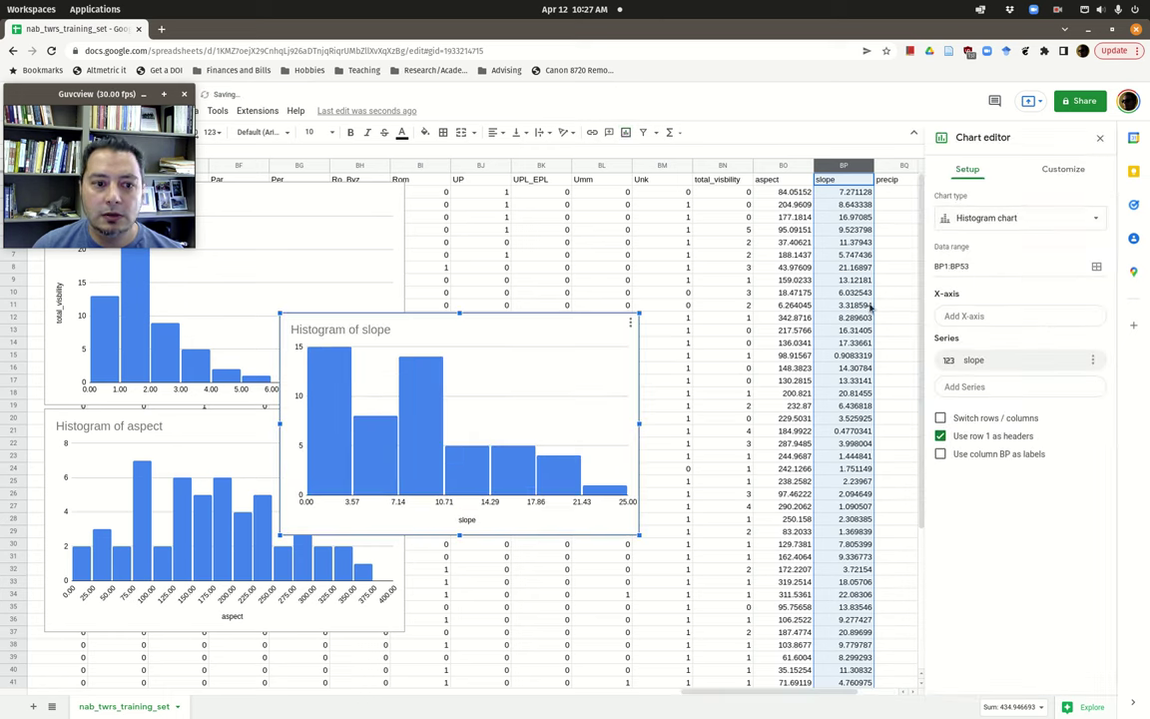
Step: Try a bucket size of 10 on the slope histogram, settle on 2, and place the chart beside the total_visbility chart
{"action": "left_click", "coordinate": [1063, 168]}
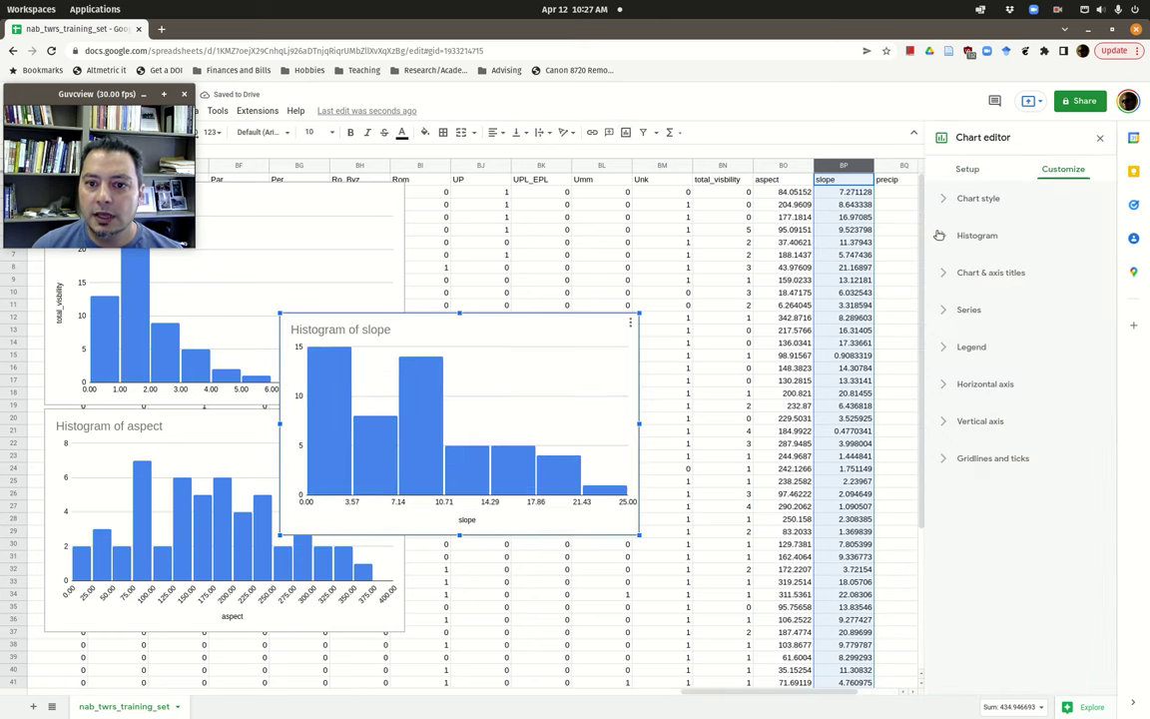
{"action": "left_click", "coordinate": [959, 233]}
{"action": "left_click", "coordinate": [986, 308]}
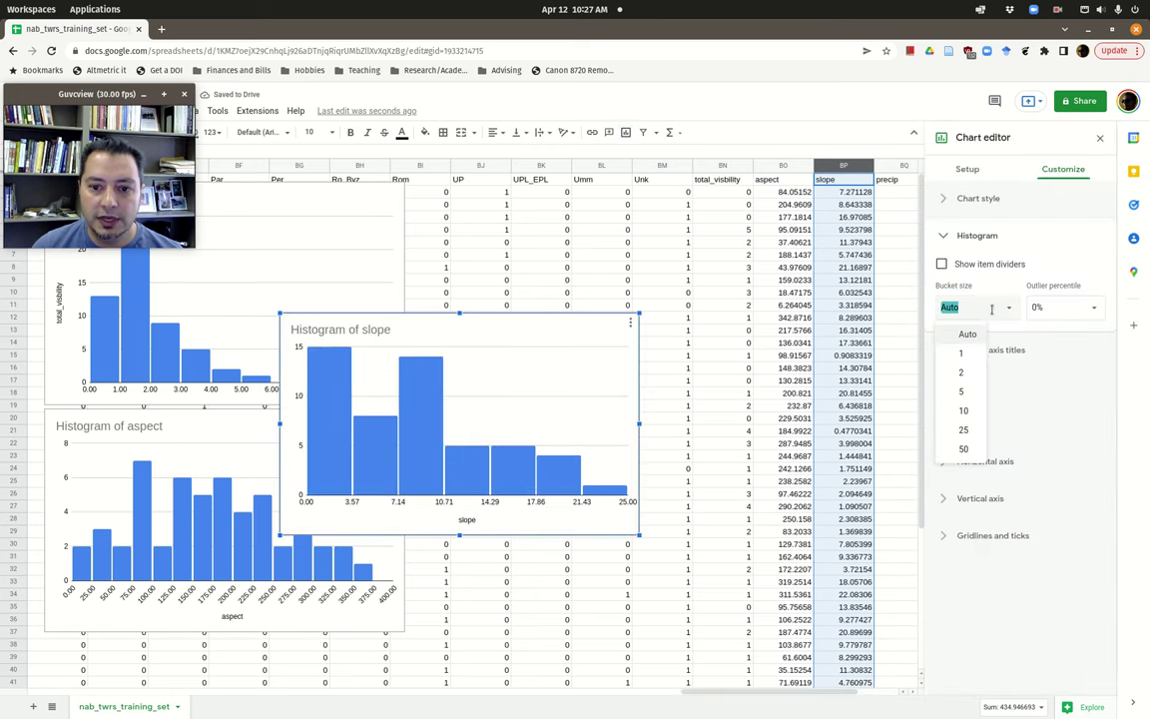
{"action": "left_click", "coordinate": [966, 412]}
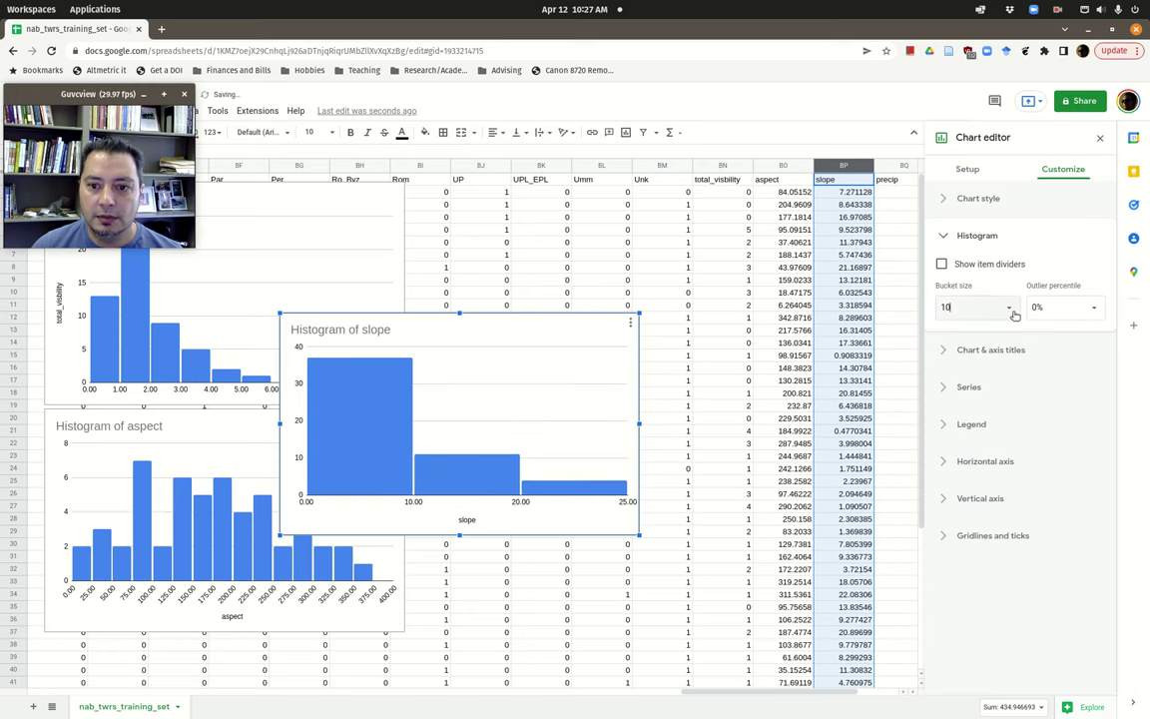
{"action": "left_click", "coordinate": [1011, 309]}
{"action": "left_click", "coordinate": [989, 370]}
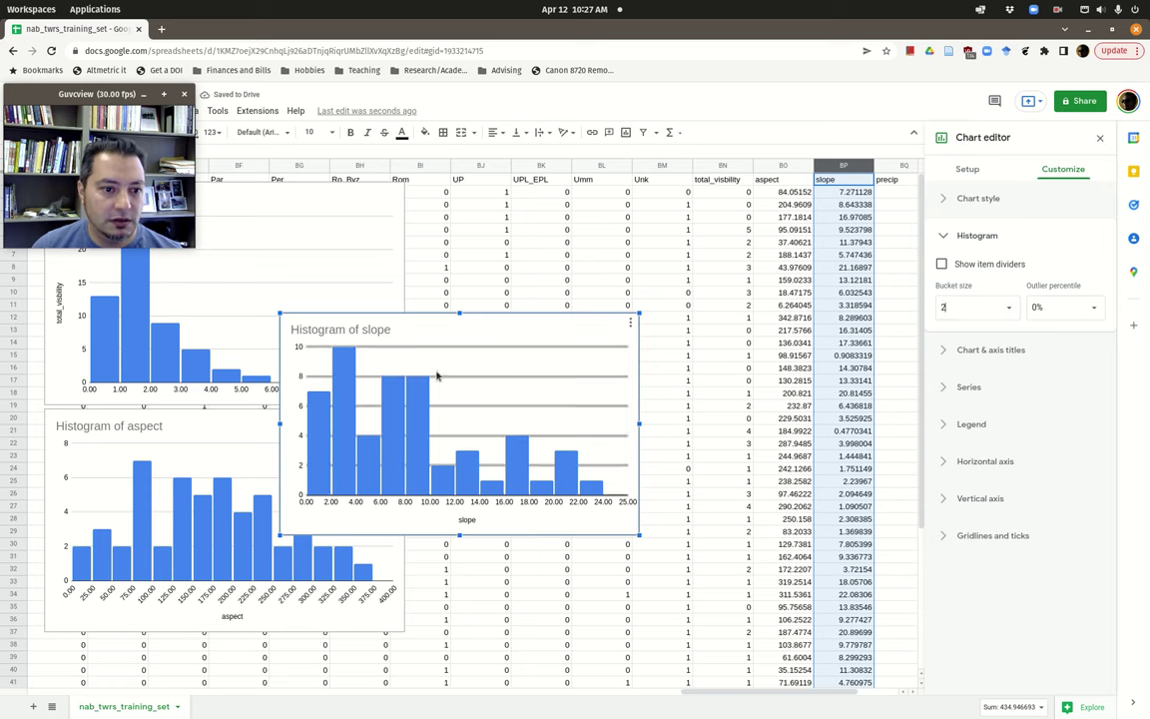
{"action": "left_click_drag", "start_coordinate": [460, 337], "coordinate": [567, 199]}
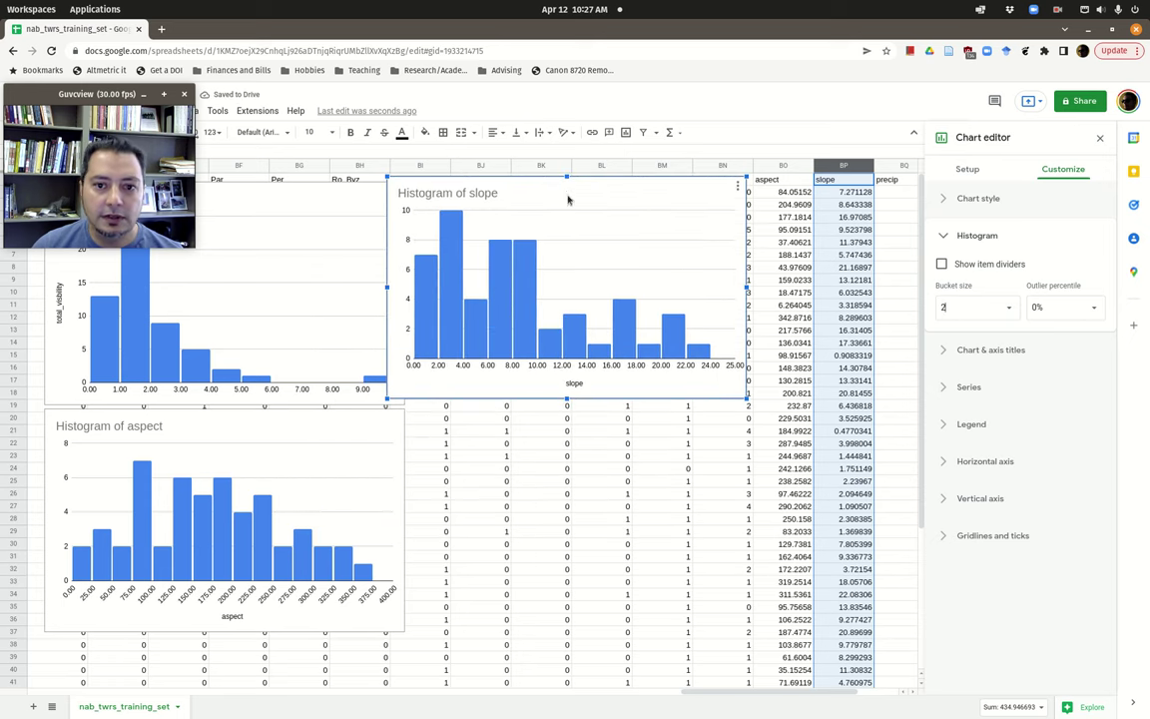
Step: Insert a histogram of the precip column and set its bucket size to 10
{"action": "left_click", "coordinate": [890, 166]}
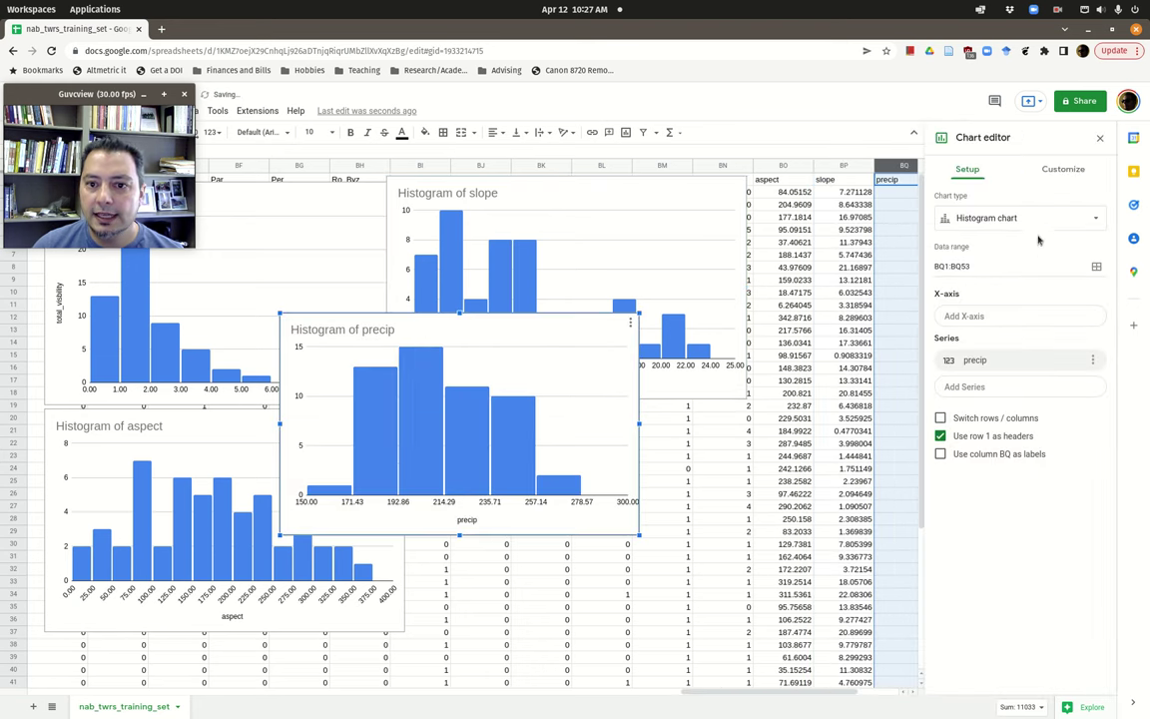
{"action": "left_click", "coordinate": [1053, 171]}
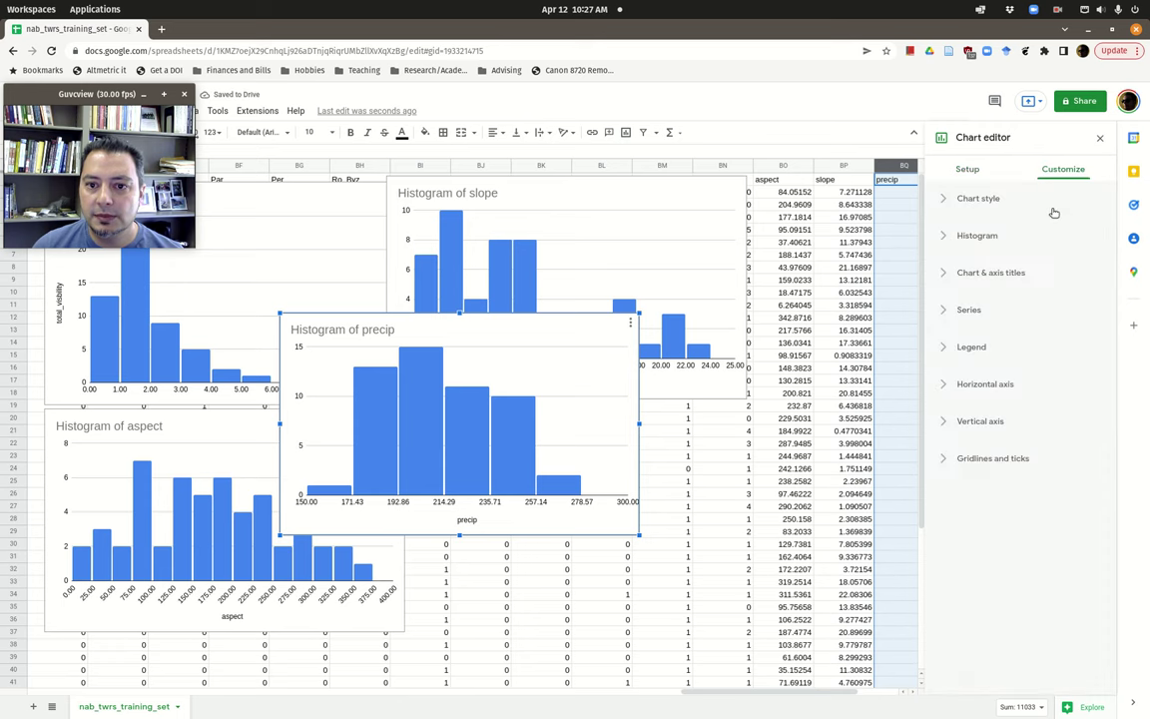
{"action": "left_click", "coordinate": [951, 237]}
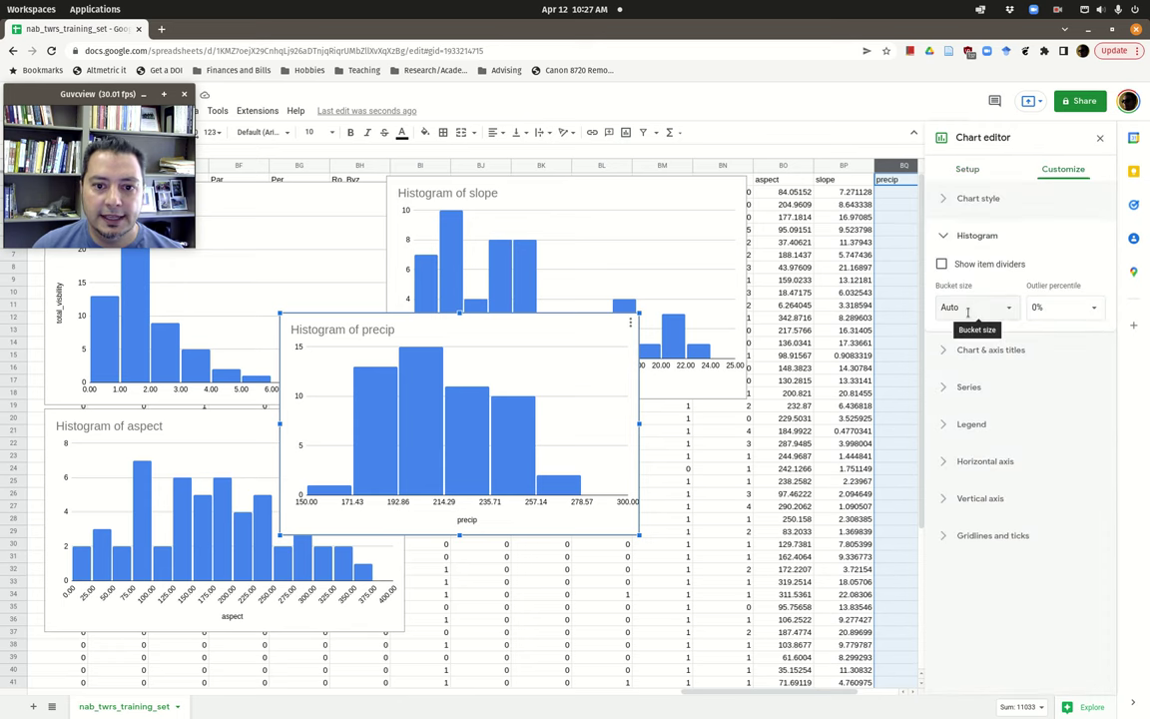
{"action": "left_click_drag", "start_coordinate": [763, 692], "coordinate": [801, 700]}
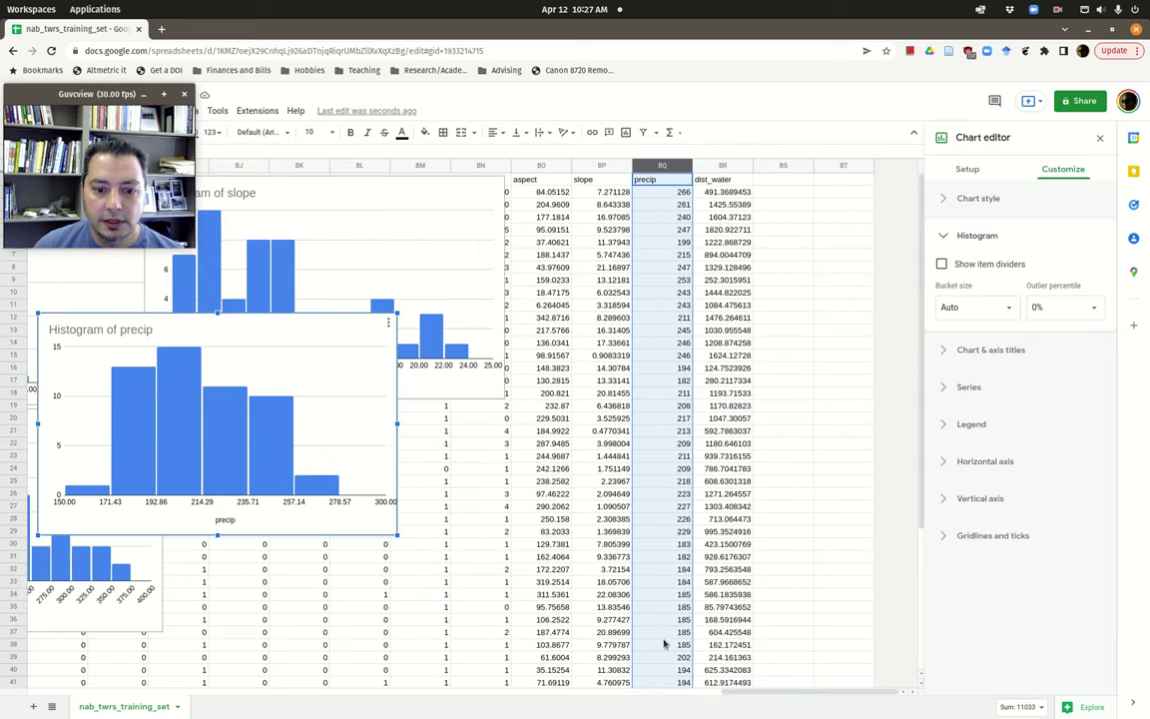
{"action": "left_click", "coordinate": [1011, 310]}
{"action": "left_click", "coordinate": [964, 410]}
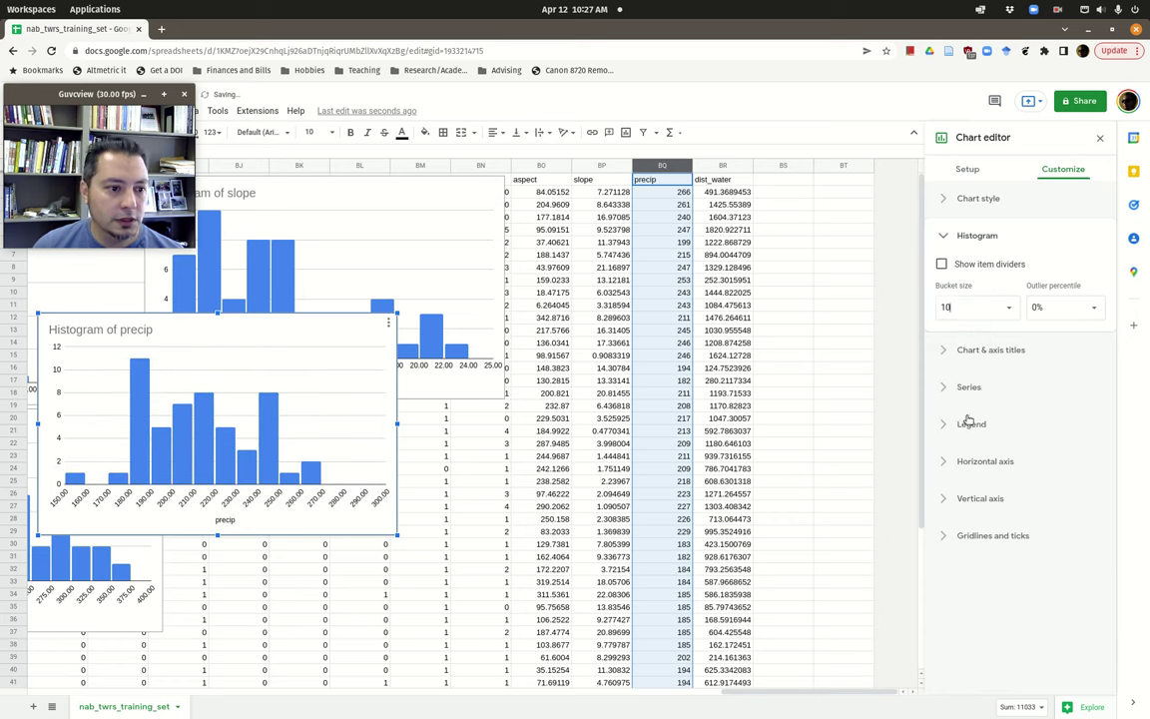
Step: Place the precip chart beside the aspect chart and insert a histogram of the dist_water column
{"action": "left_click_drag", "start_coordinate": [389, 339], "coordinate": [515, 435]}
{"action": "left_click", "coordinate": [727, 165]}
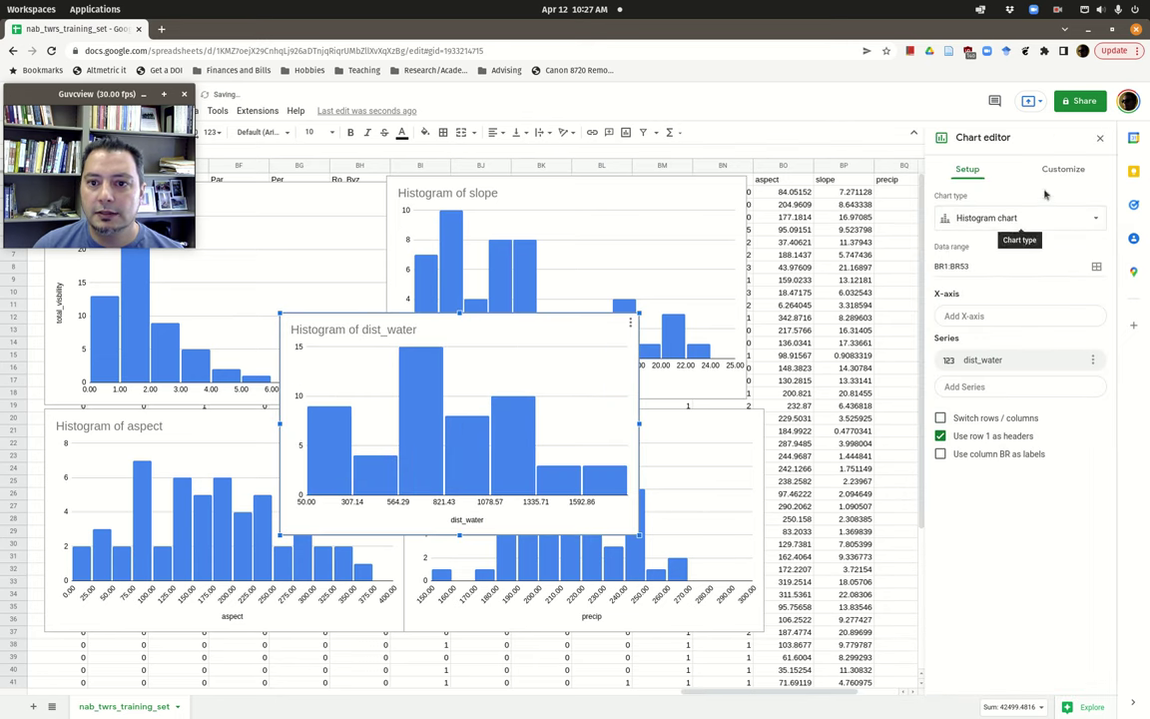
Step: Try a bucket size of 50 on the dist_water histogram, then settle on 100
{"action": "left_click", "coordinate": [1065, 170]}
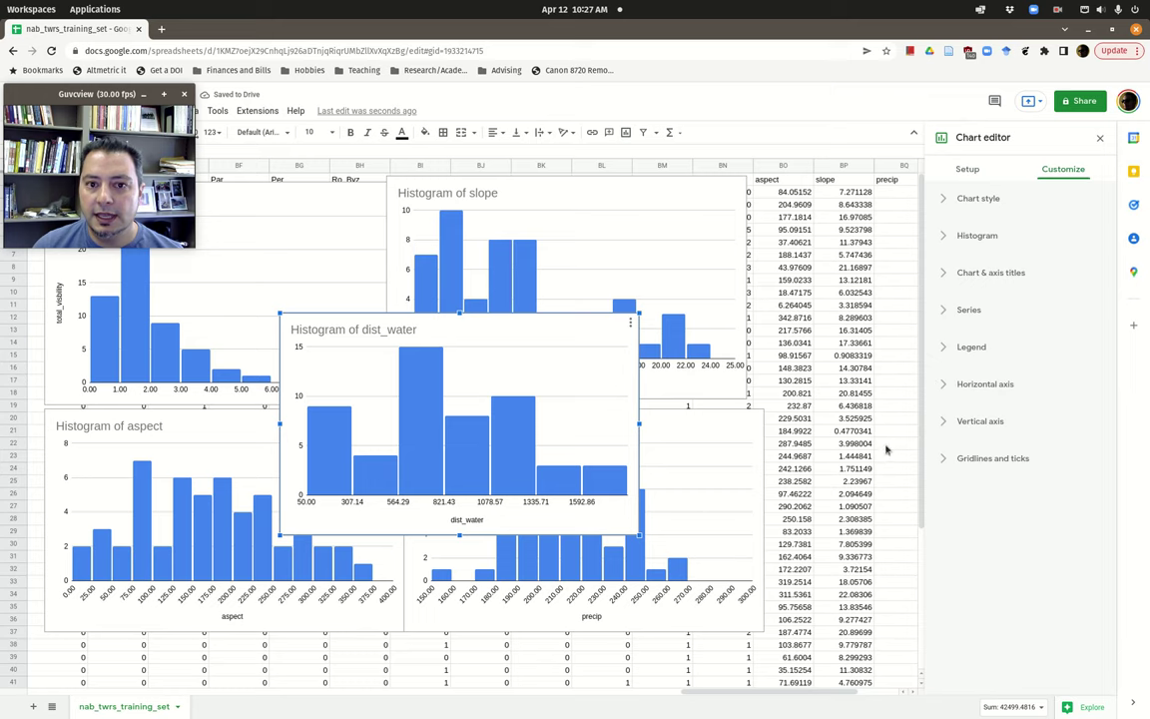
{"action": "left_click_drag", "start_coordinate": [798, 692], "coordinate": [899, 692]}
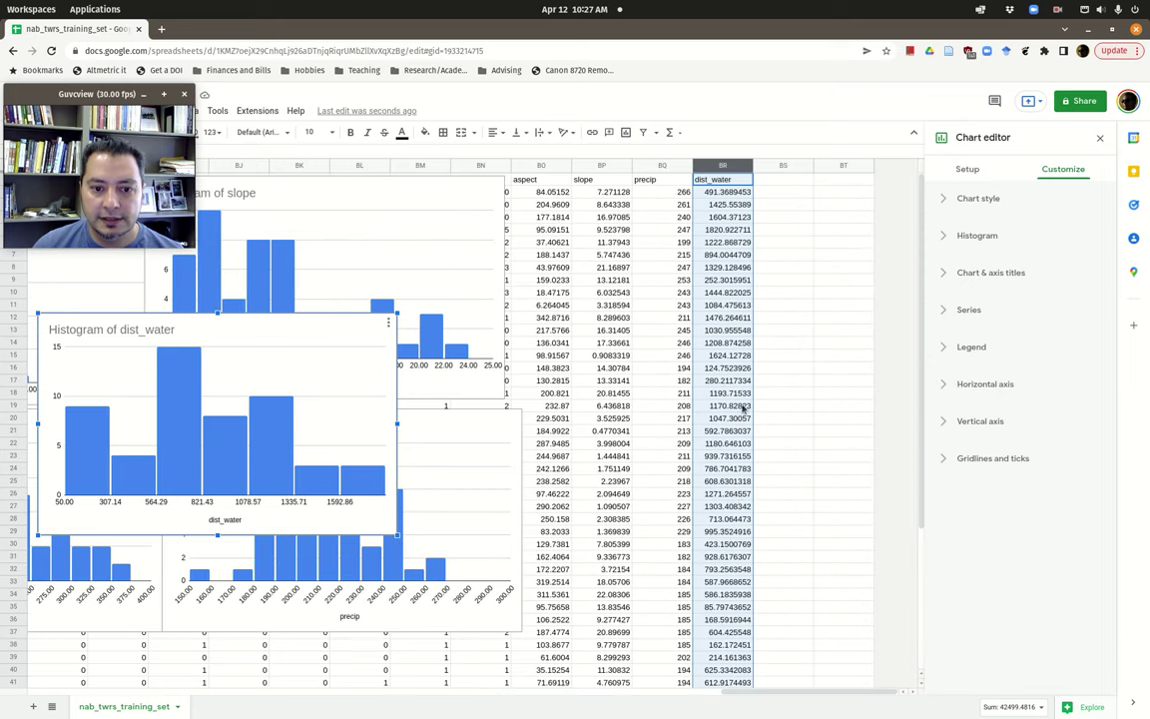
{"action": "left_click", "coordinate": [954, 236]}
{"action": "left_click", "coordinate": [1007, 307]}
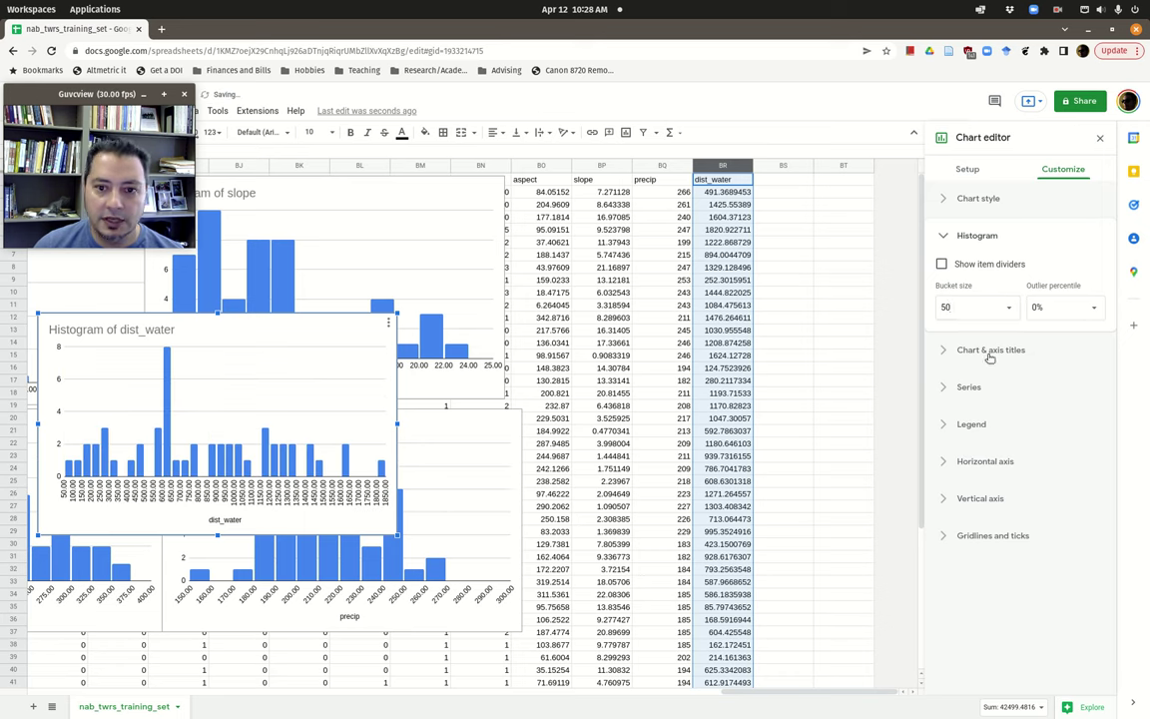
{"action": "left_click", "coordinate": [988, 307]}
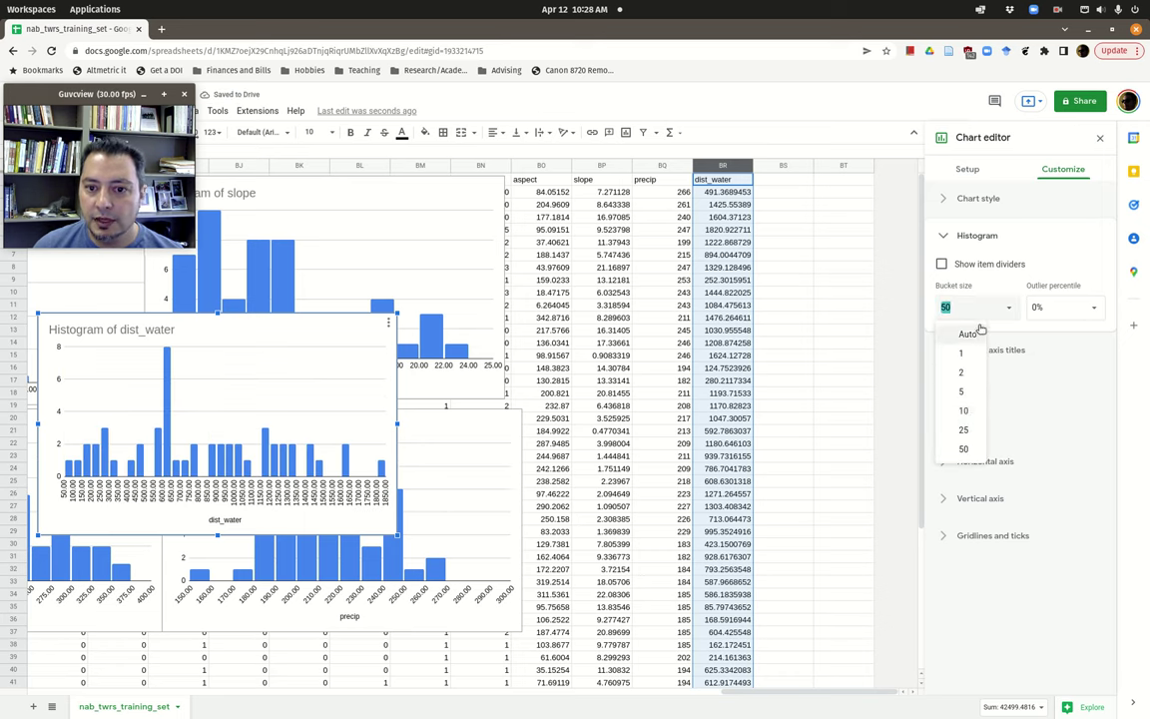
{"action": "type", "text": "100"}
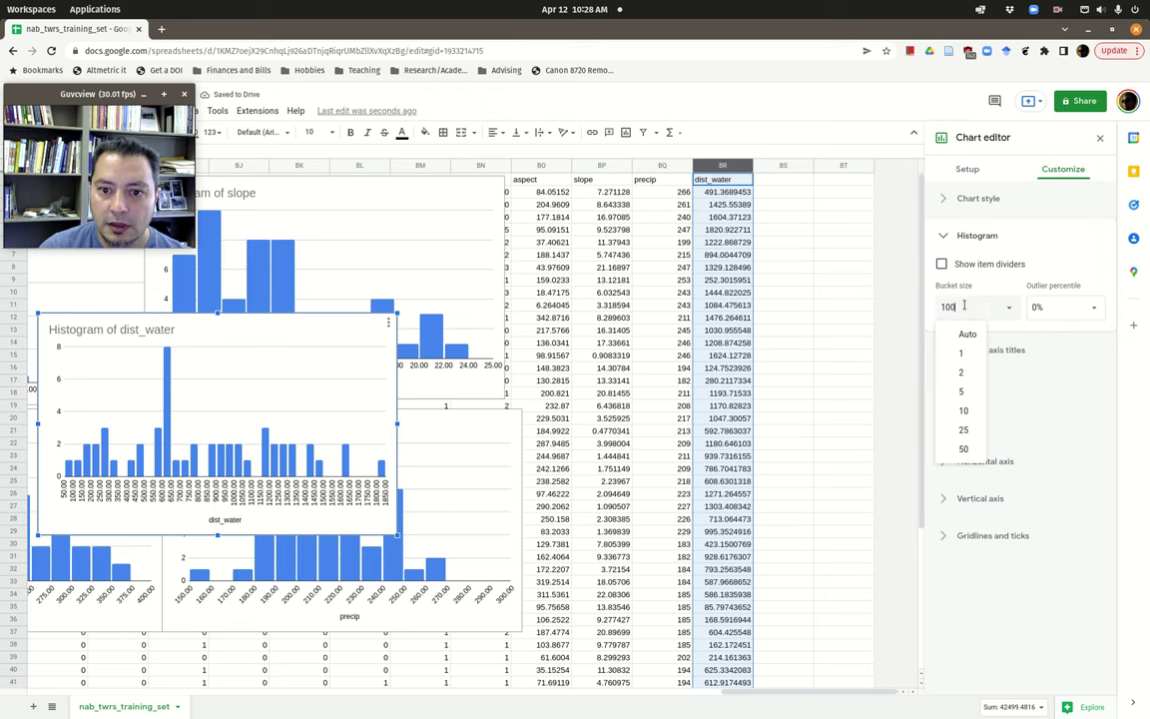
{"action": "key", "text": "Return"}
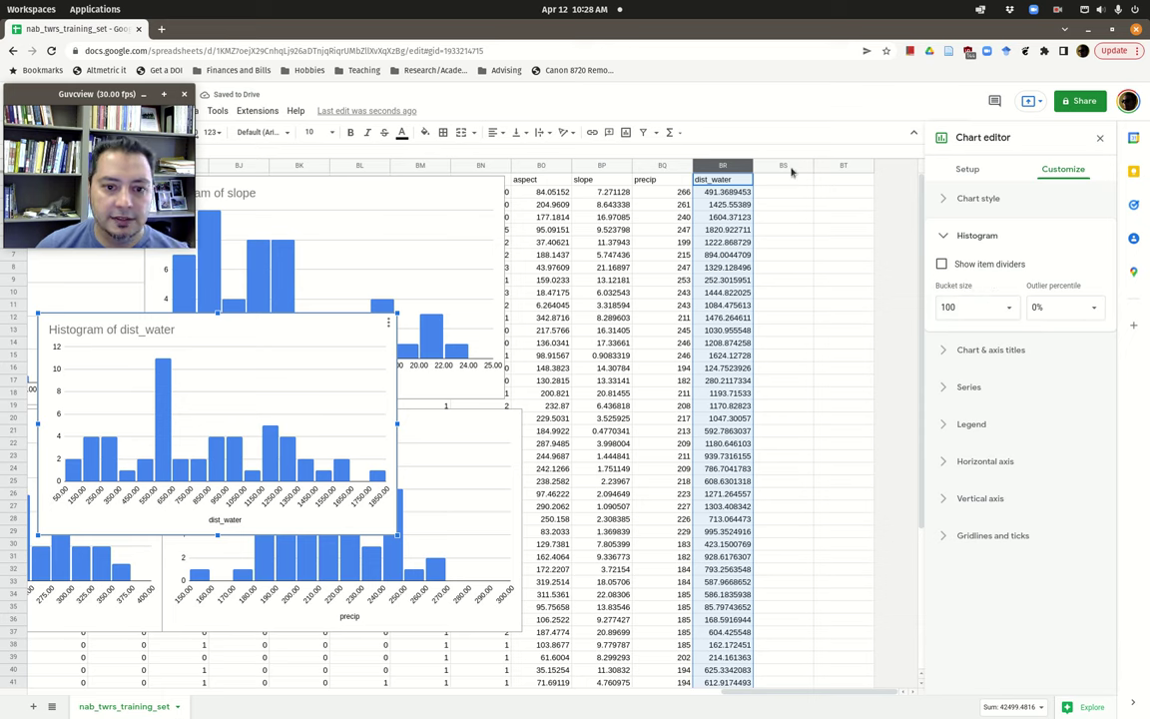
Step: Place the dist_water chart beside the slope chart and close the chart editor
{"action": "left_click_drag", "start_coordinate": [352, 325], "coordinate": [827, 191]}
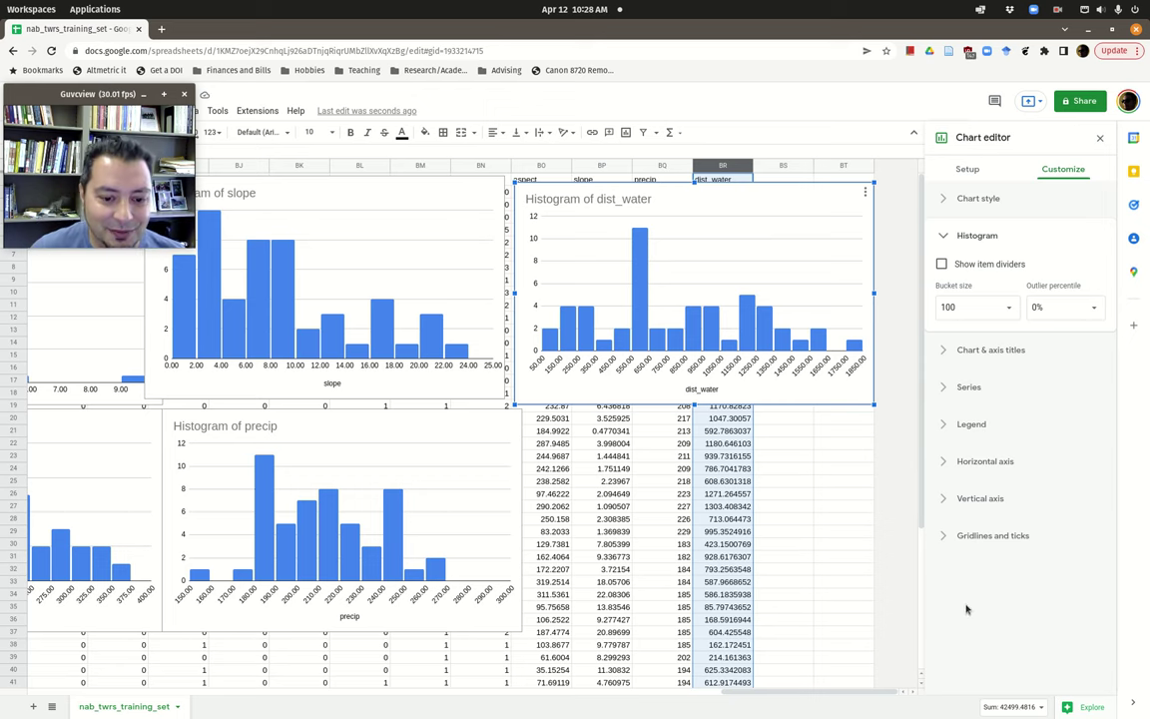
{"action": "mouse_move", "coordinate": [847, 693]}
{"action": "left_mouse_down"}
{"action": "mouse_move", "coordinate": [829, 697]}
{"action": "mouse_move", "coordinate": [842, 694]}
{"action": "left_mouse_up"}
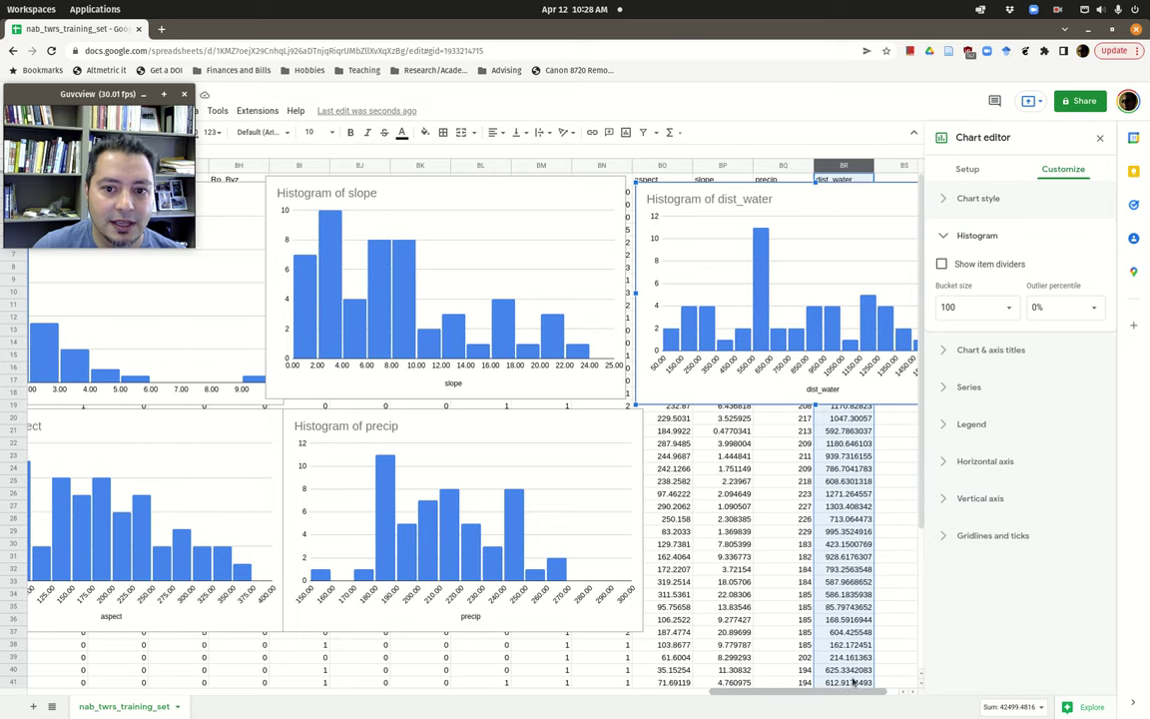
{"action": "left_click", "coordinate": [1100, 137]}
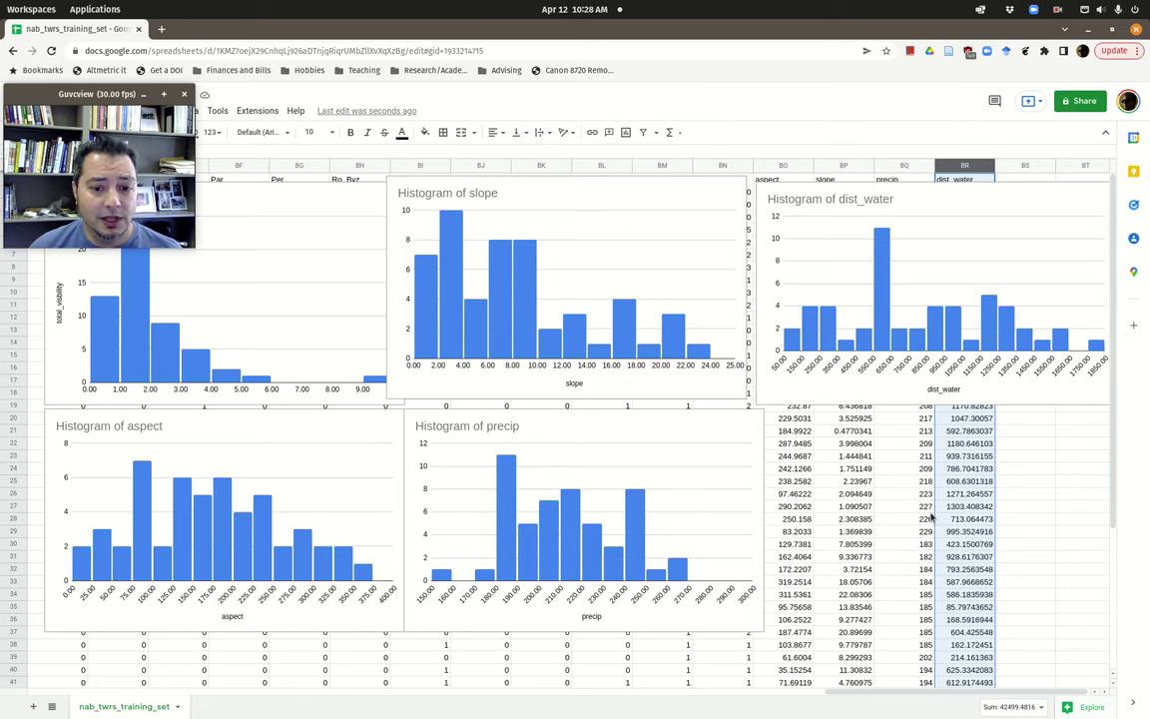
Step: Calculate the average of the dist_water values BR2:BR53 in cell BR54
{"action": "scroll", "coordinate": [919, 590], "scroll_direction": "down", "scroll_amount": 5}
{"action": "left_click", "coordinate": [992, 647]}
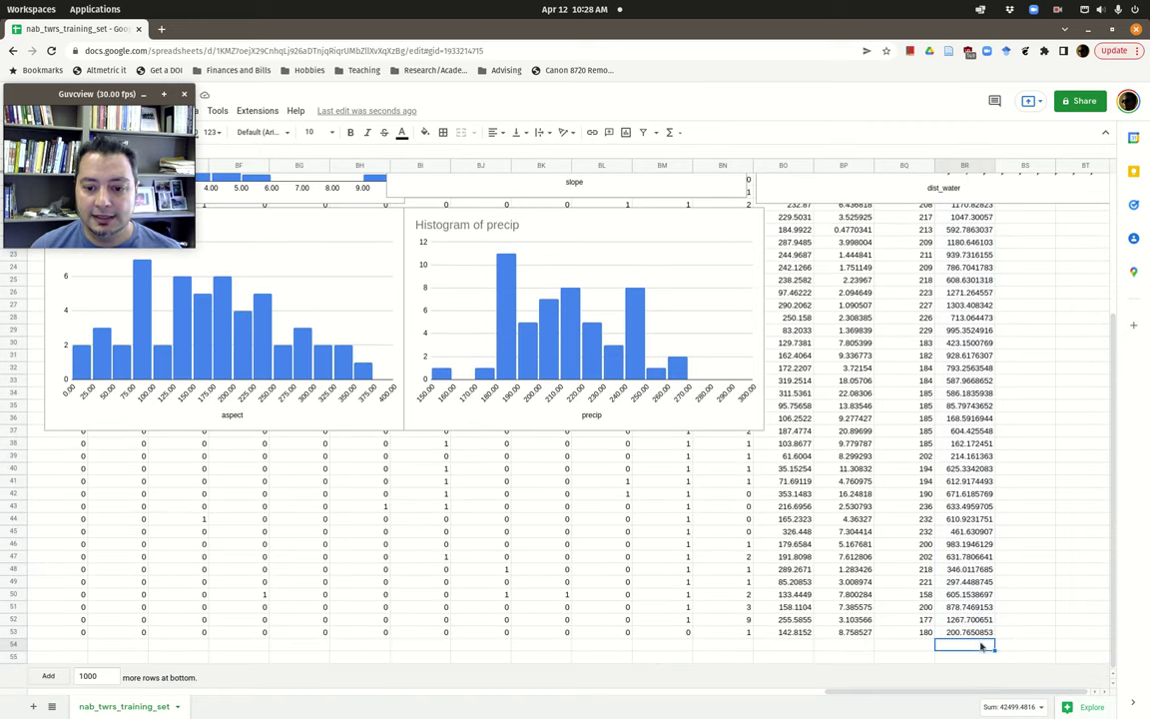
{"action": "type", "text": "="}
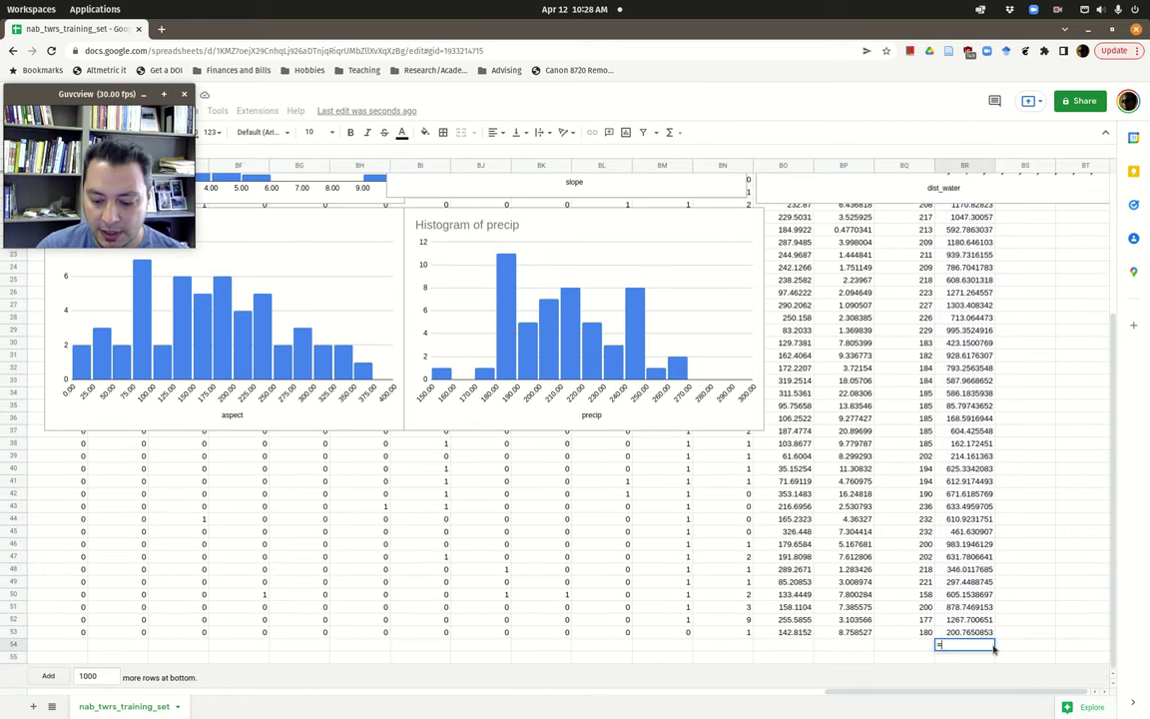
{"action": "type", "text": "mean"}
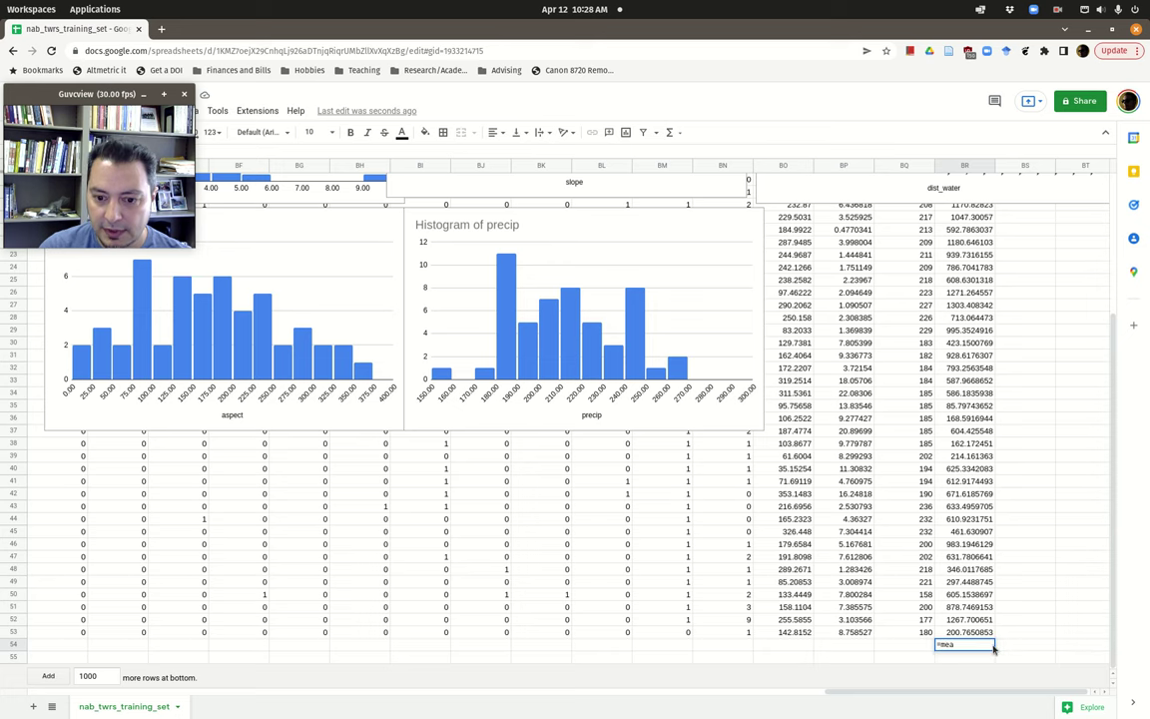
{"action": "key", "text": "BackSpace"}
{"action": "key", "text": "BackSpace"}
{"action": "key", "text": "BackSpace"}
{"action": "key", "text": "BackSpace"}
{"action": "type", "text": "aver"}
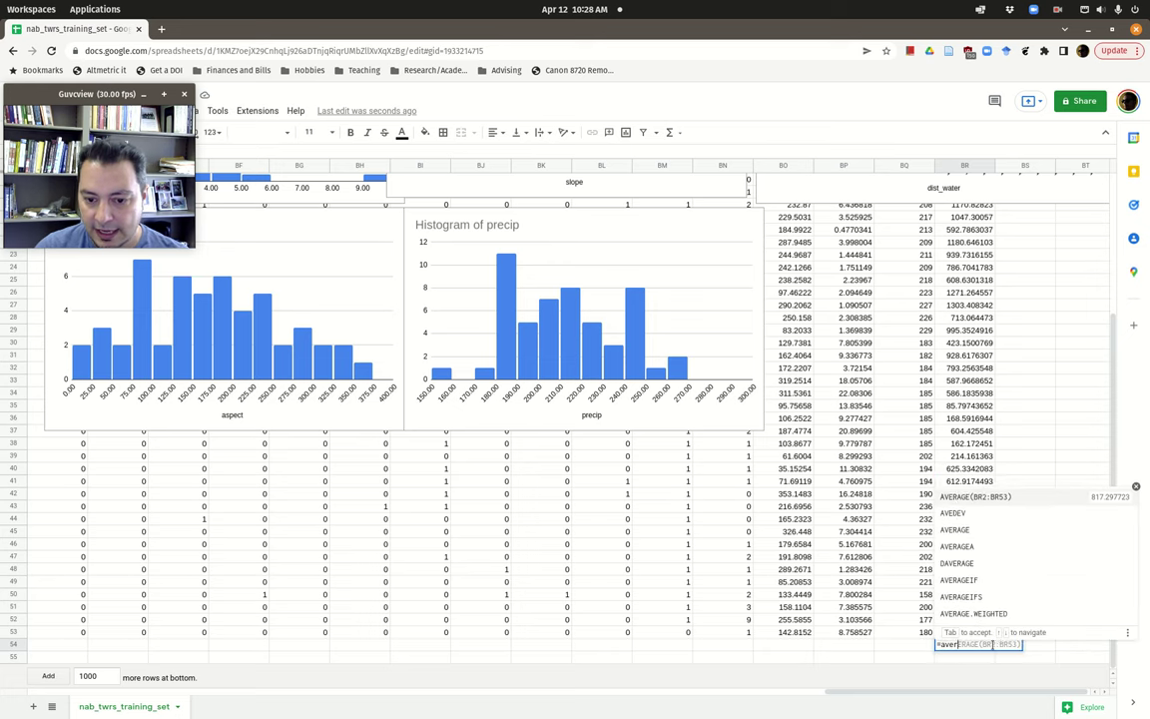
{"action": "type", "text": "age("}
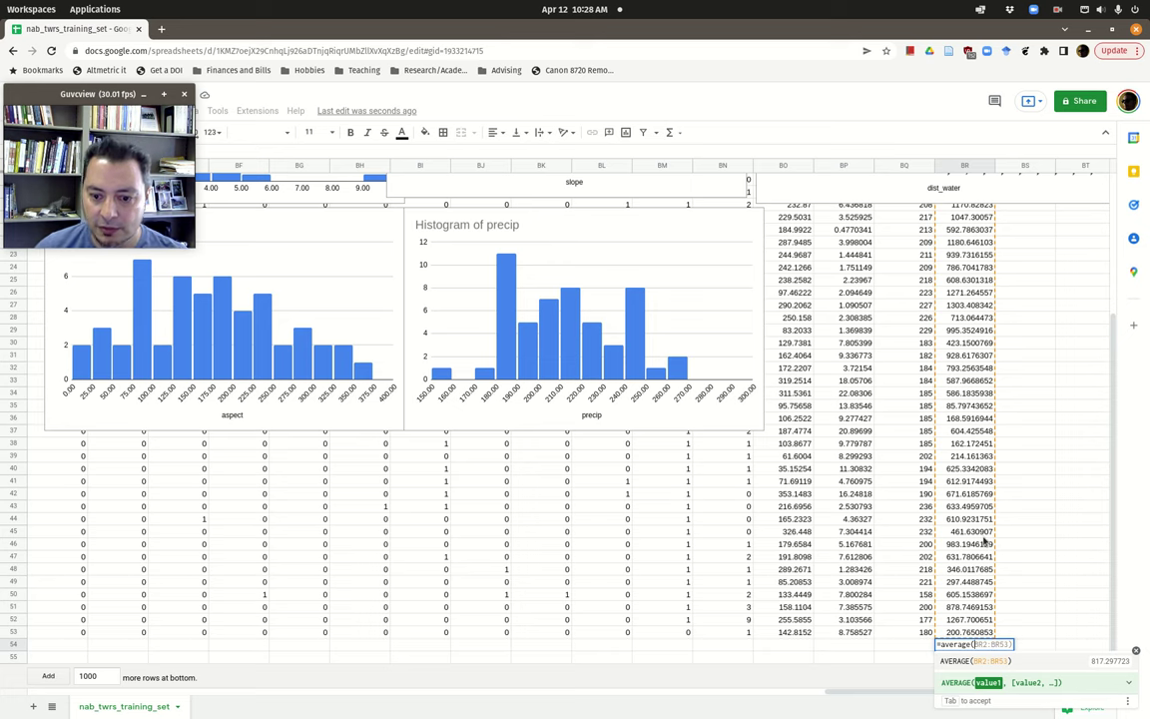
{"action": "key", "text": "Escape"}
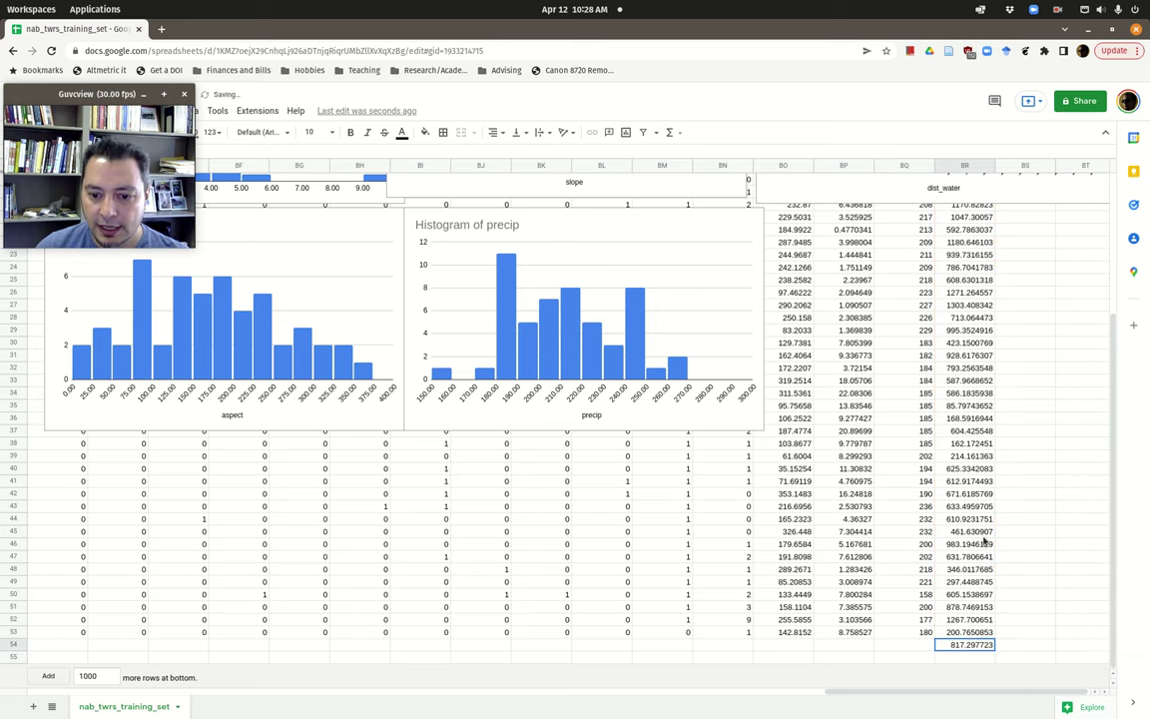
Step: Calculate the standard deviation of BR2:BR53 with STDEV in cell BR55
{"action": "key", "text": "Down"}
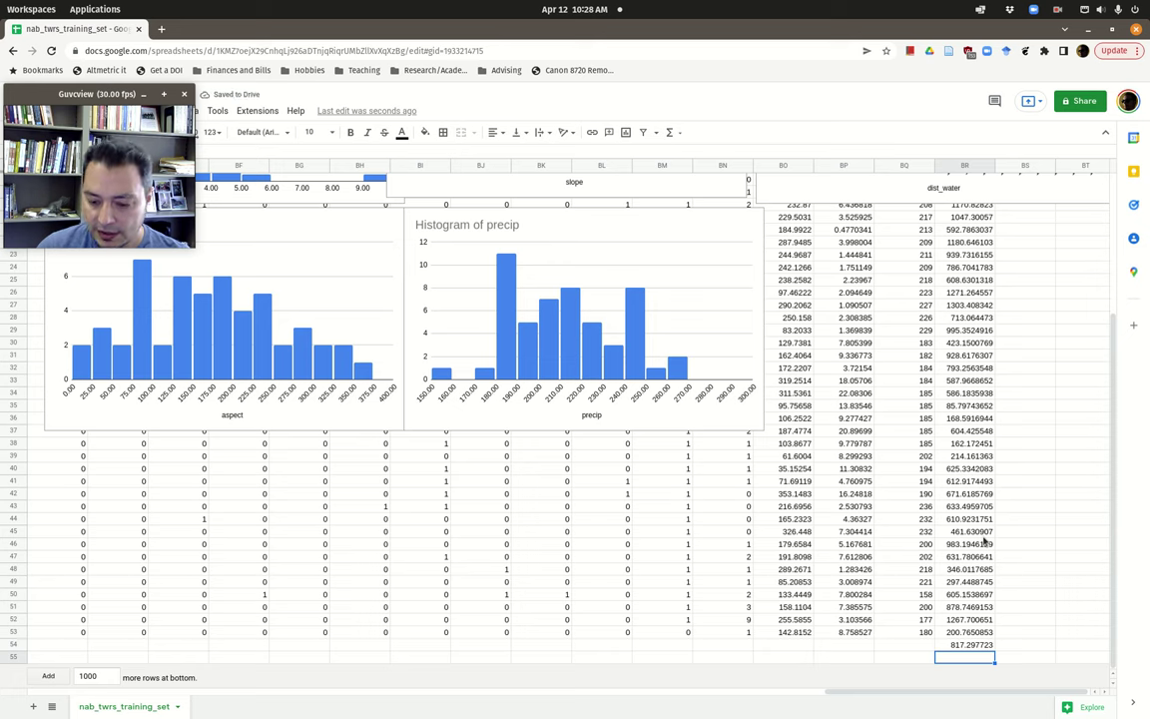
{"action": "type", "text": "=stdev"}
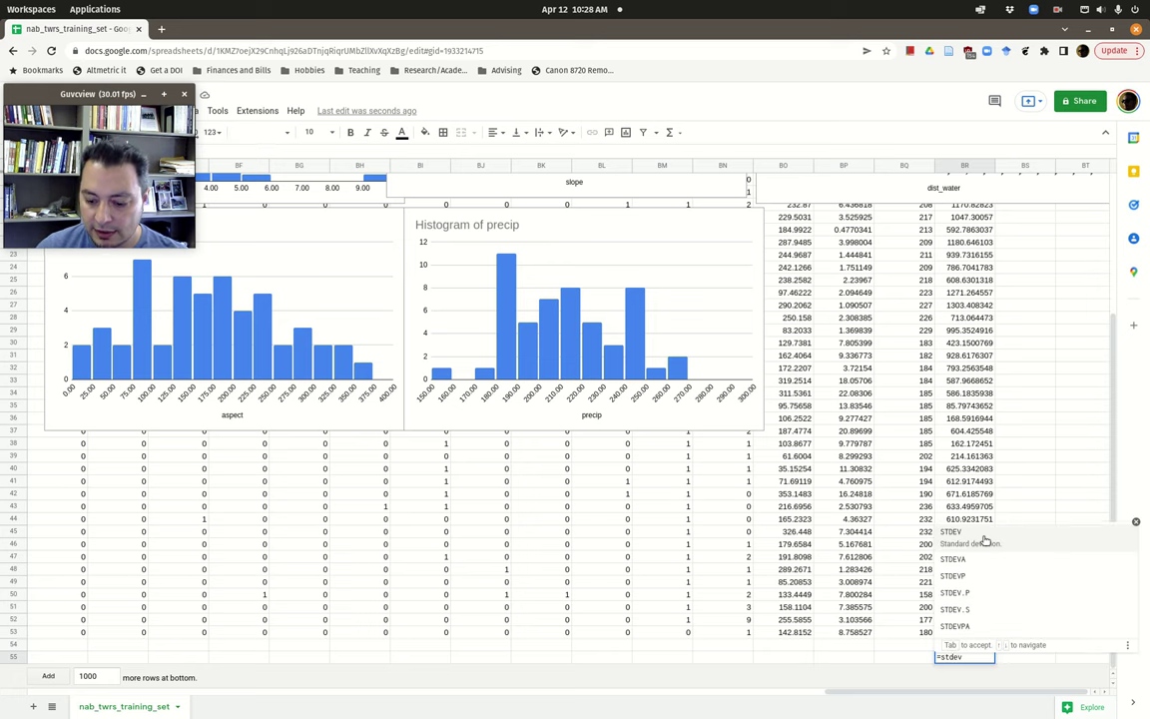
{"action": "type", "text": "("}
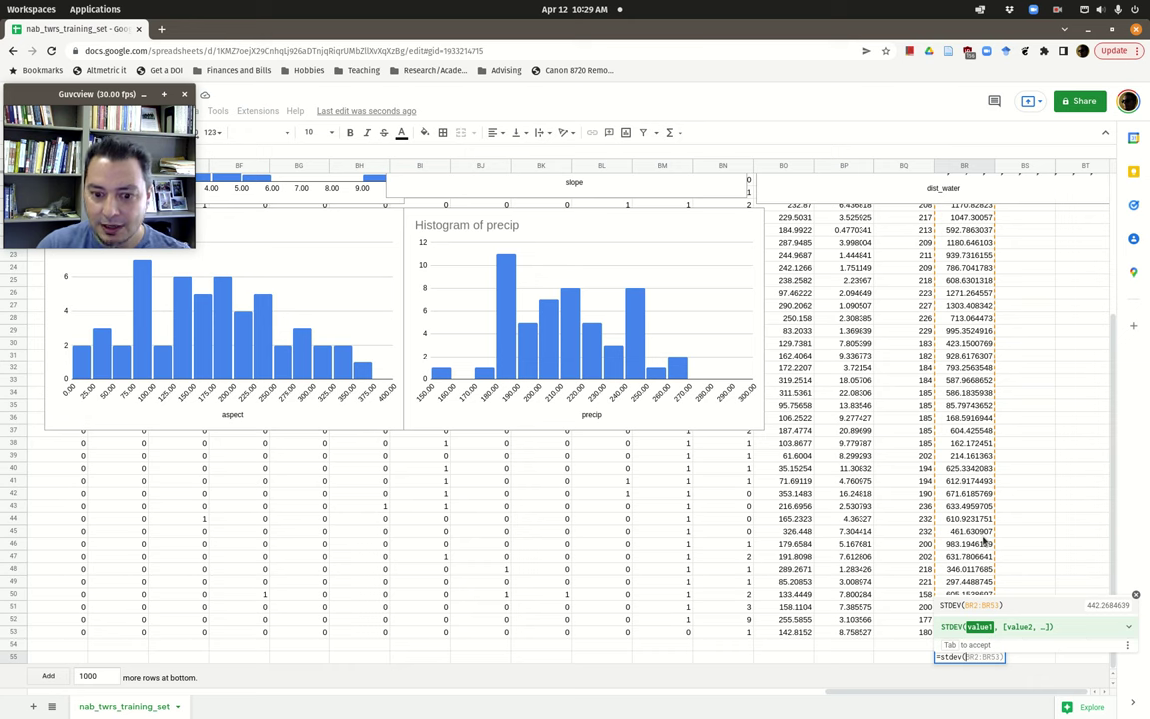
{"action": "key", "text": "Tab"}
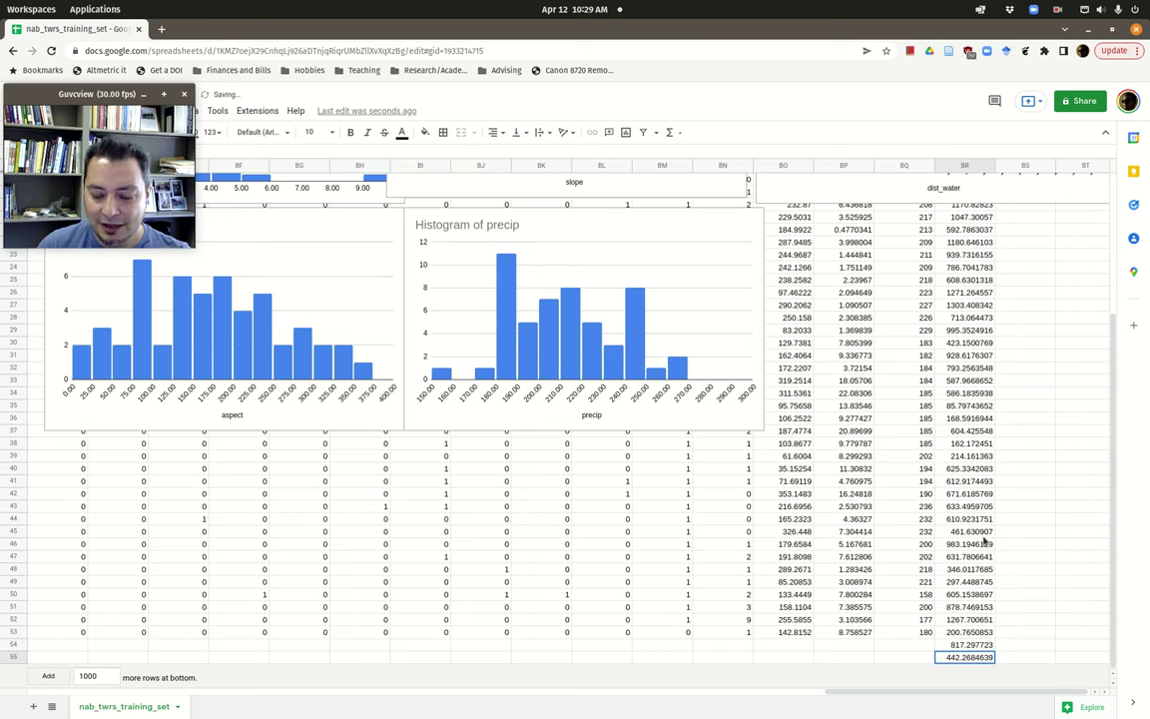
{"action": "key", "text": "Return"}
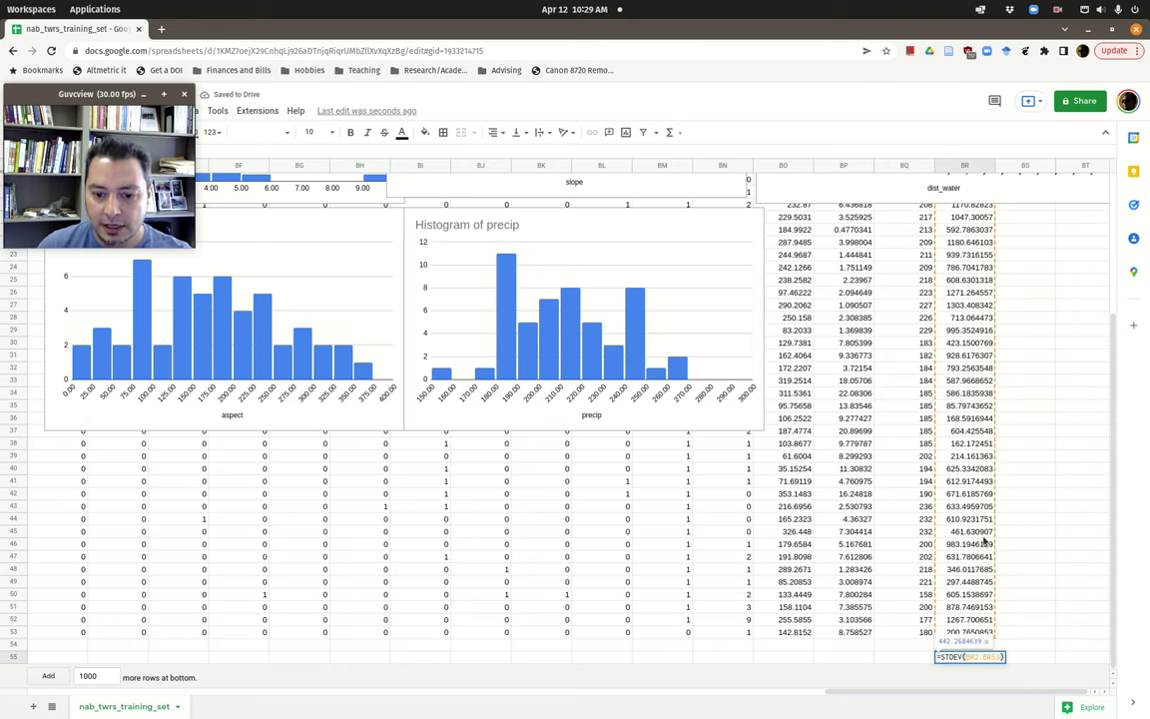
{"action": "key", "text": "Escape"}
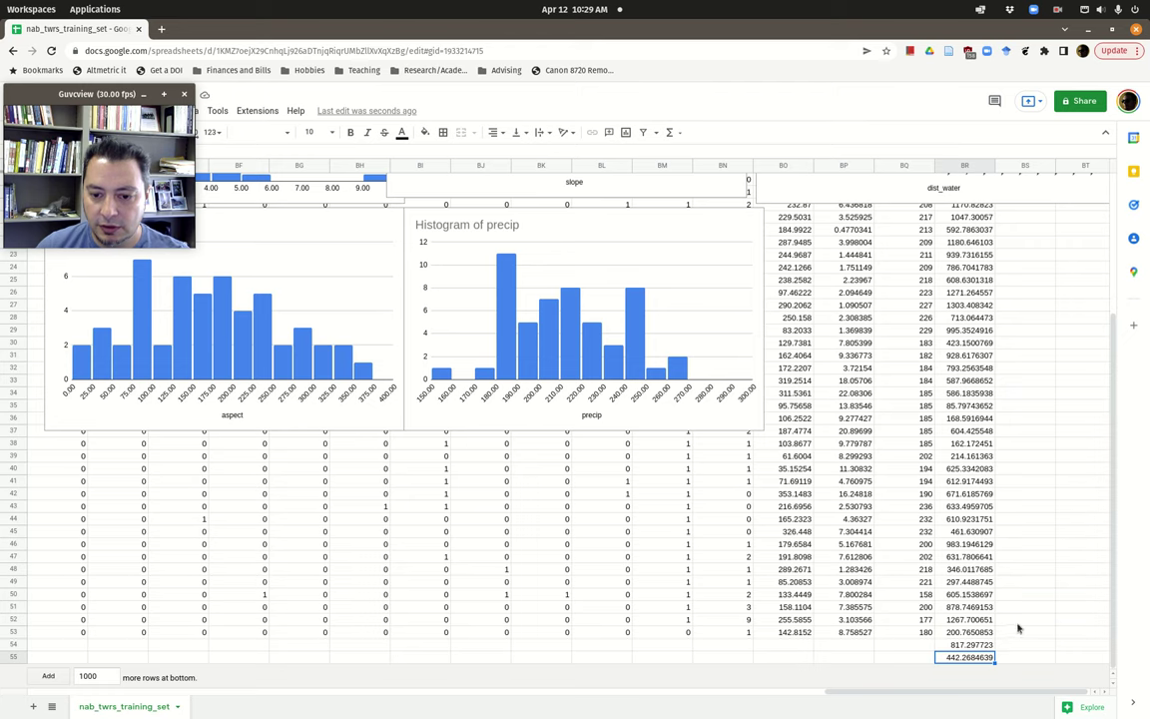
Step: Insert one row below row 55
{"action": "left_click", "coordinate": [1009, 658]}
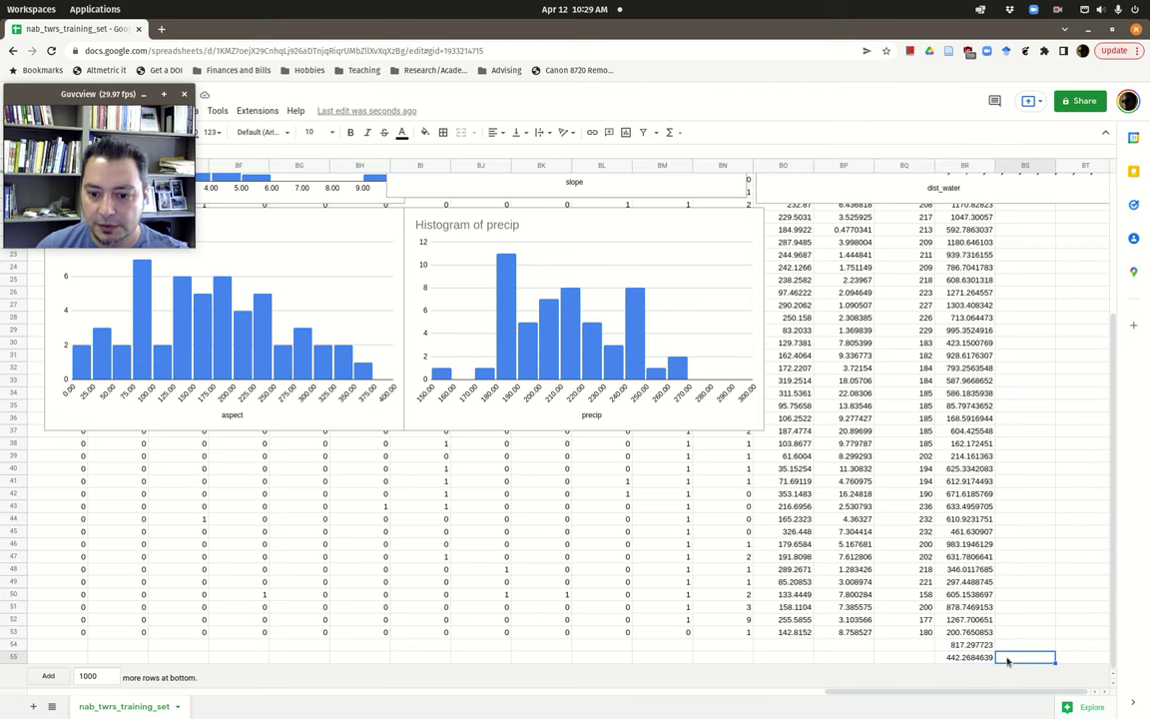
{"action": "left_click", "coordinate": [989, 658]}
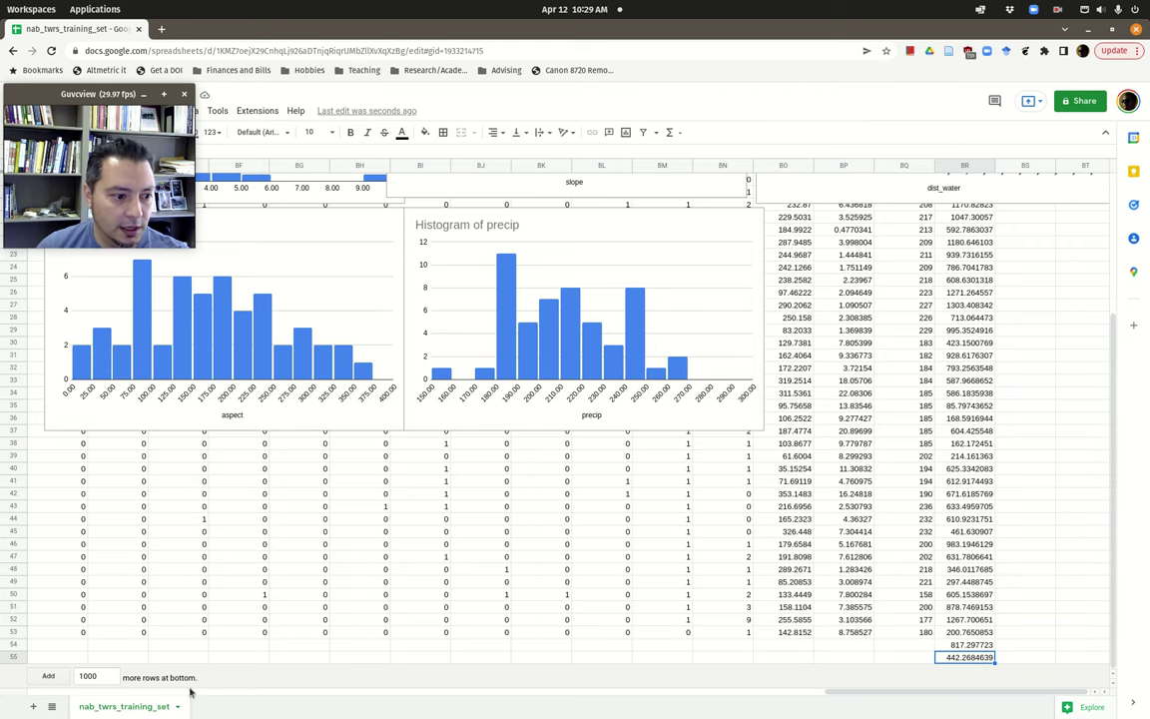
{"action": "right_click", "coordinate": [14, 658]}
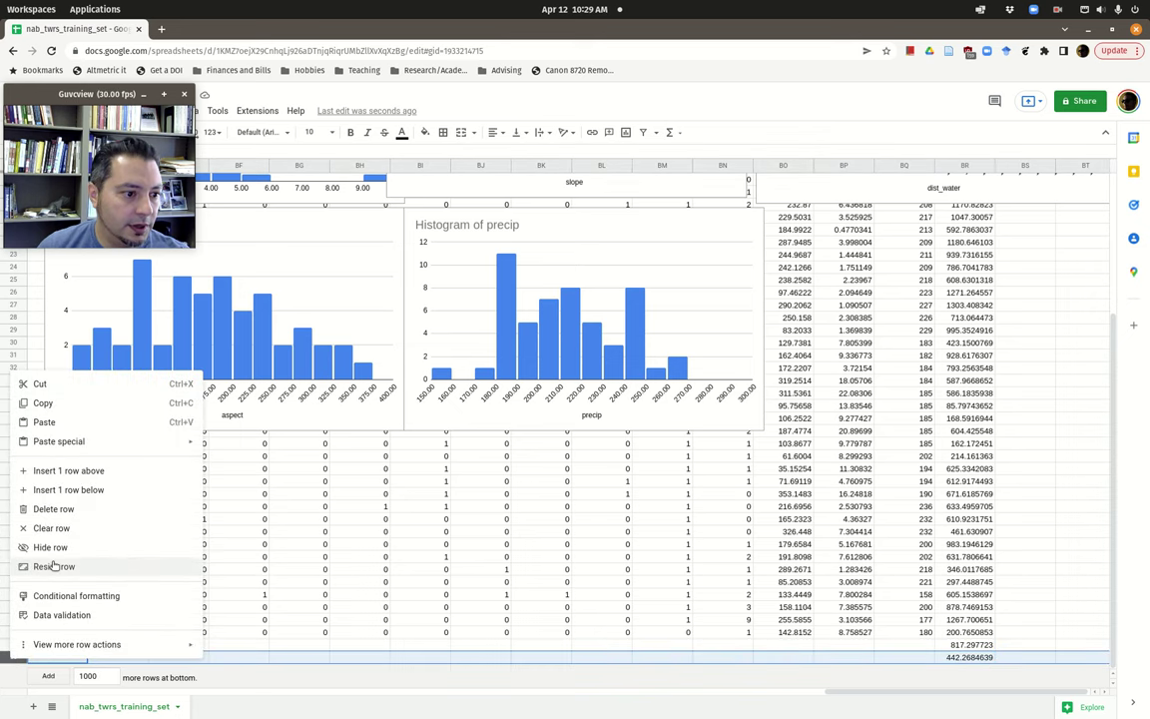
{"action": "left_click", "coordinate": [77, 490]}
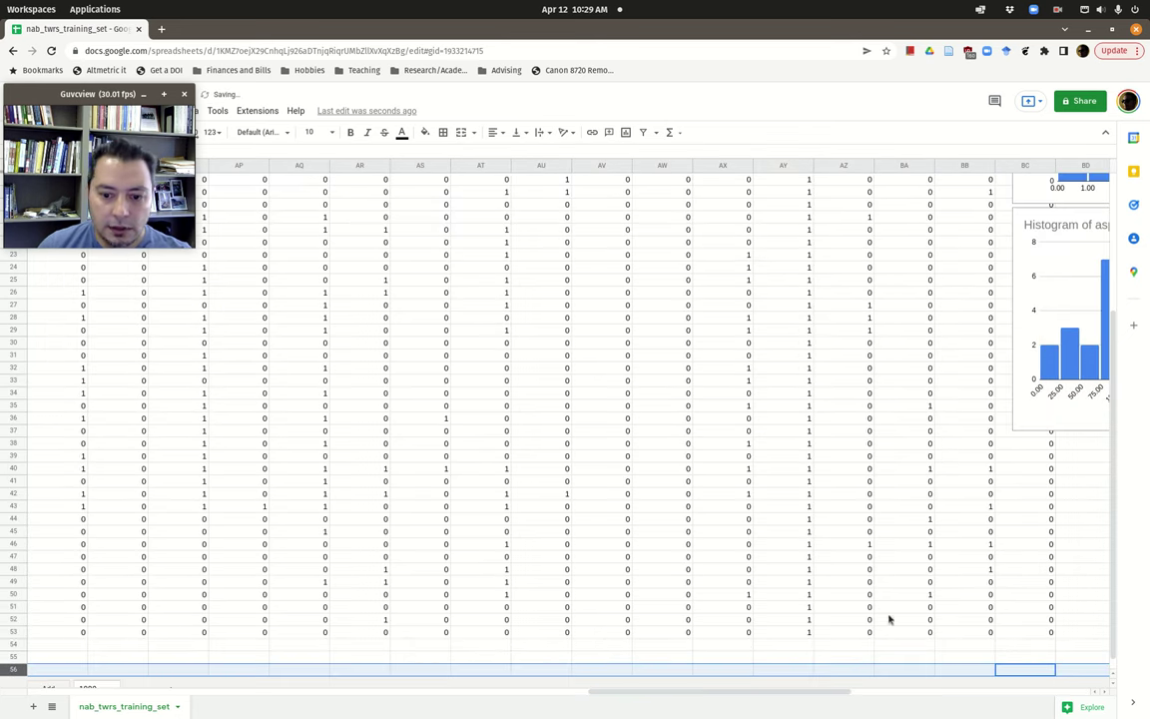
Step: Calculate the median of the dist_water values BR2:BR53 in cell BR56
{"action": "scroll", "coordinate": [773, 688], "scroll_direction": "right", "scroll_amount": 2}
{"action": "left_click", "coordinate": [987, 694]}
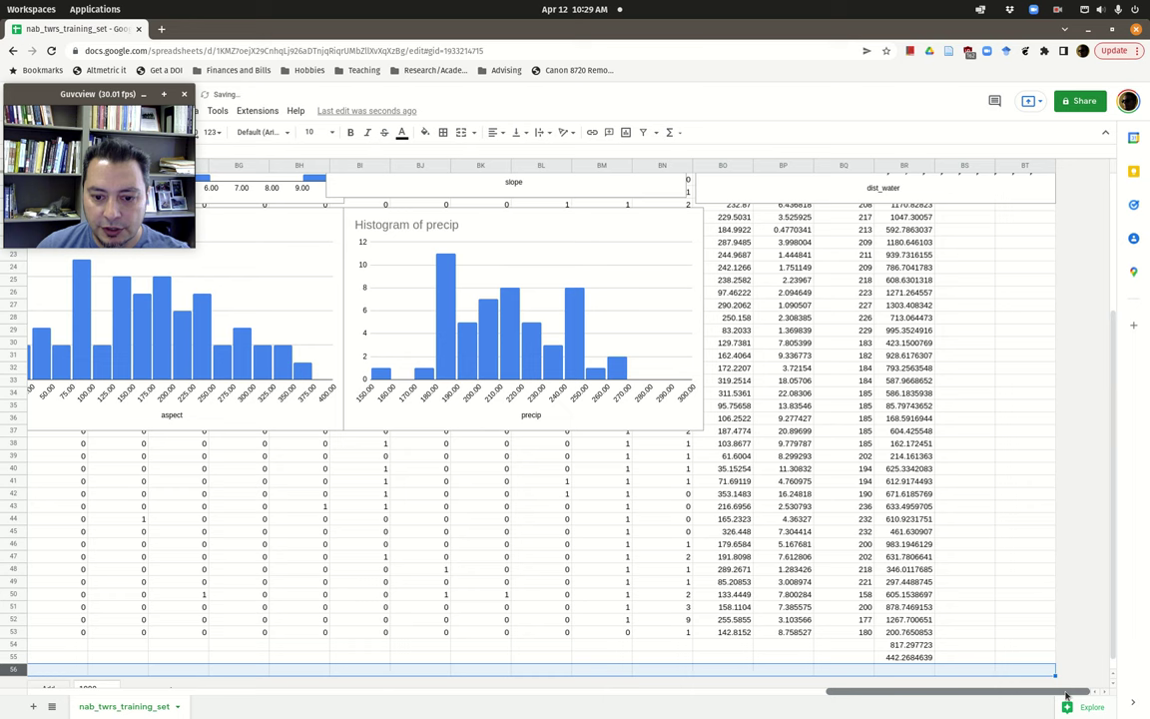
{"action": "left_click", "coordinate": [911, 671]}
{"action": "type", "text": "=median("}
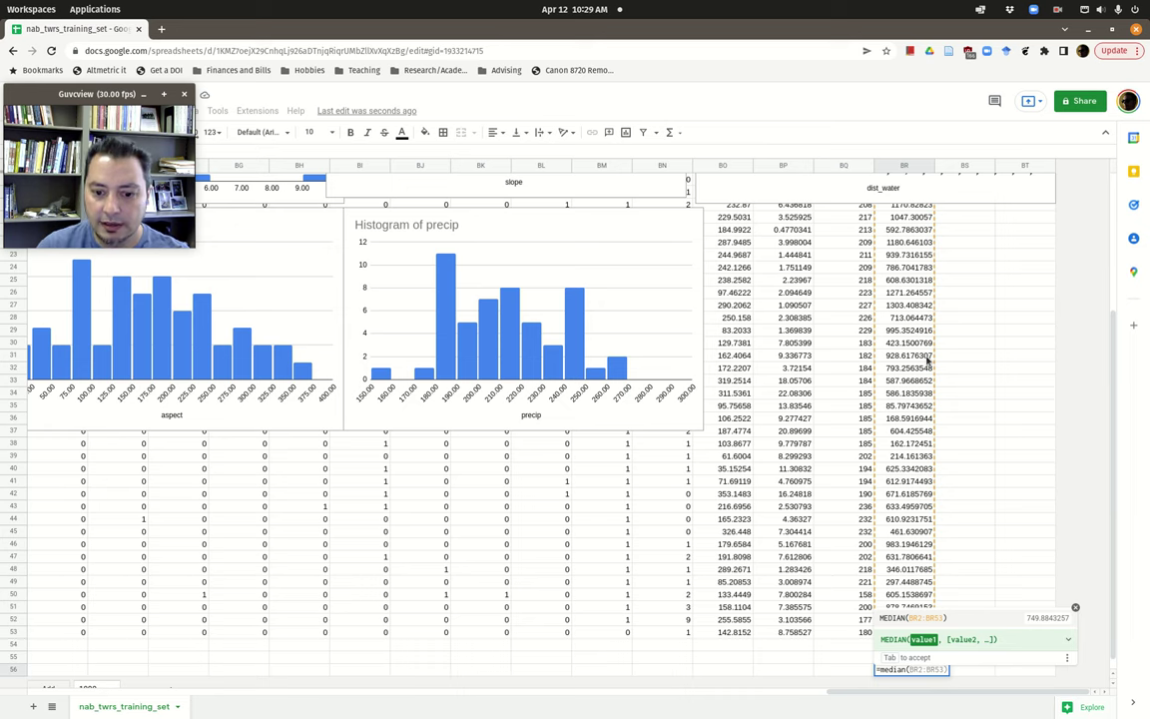
{"action": "key", "text": "Tab"}
{"action": "left_click", "coordinate": [933, 644]}
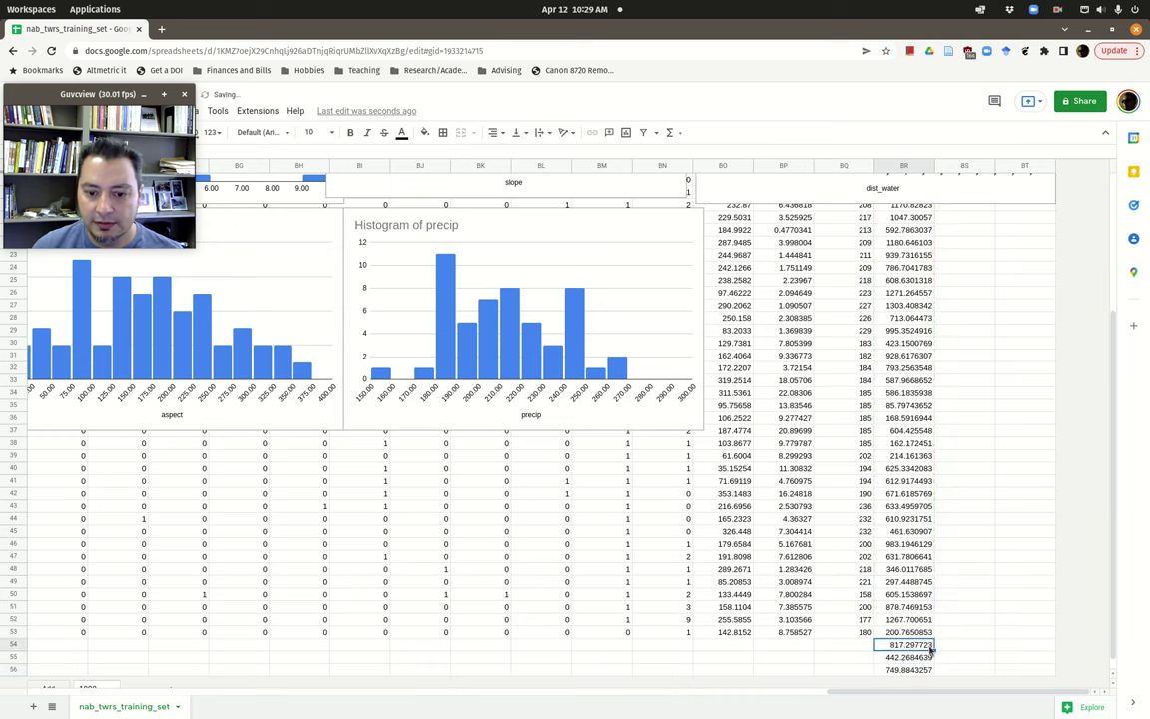
Step: Label the dist_water statistics in BS54, BS55 and BS56 as mean, stdev and median
{"action": "left_click", "coordinate": [924, 659]}
{"action": "left_click", "coordinate": [938, 668]}
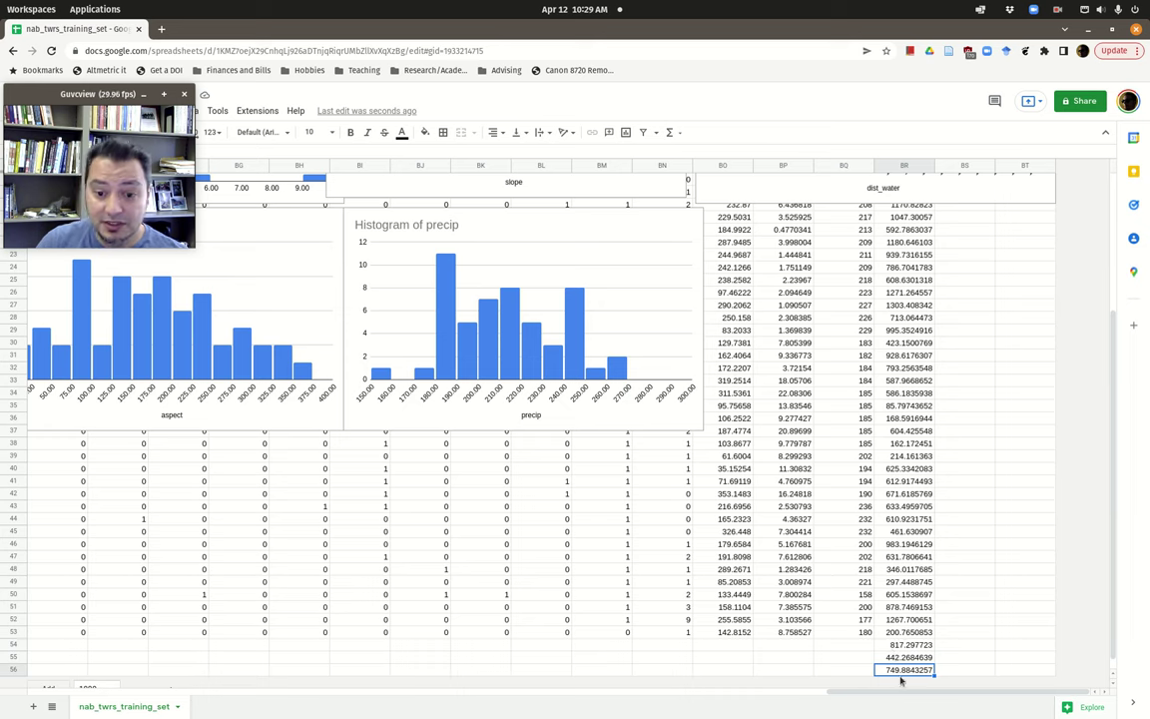
{"action": "left_click", "coordinate": [904, 645]}
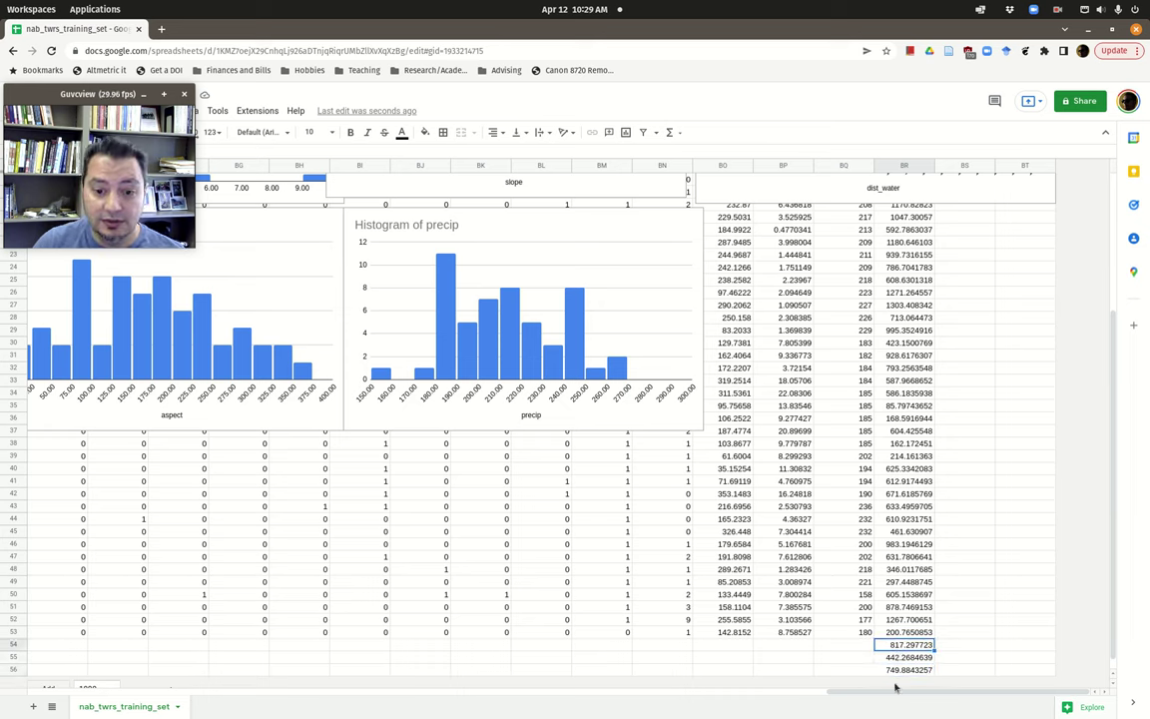
{"action": "left_click", "coordinate": [945, 647]}
{"action": "type", "text": "mean"}
{"action": "key", "text": "Return"}
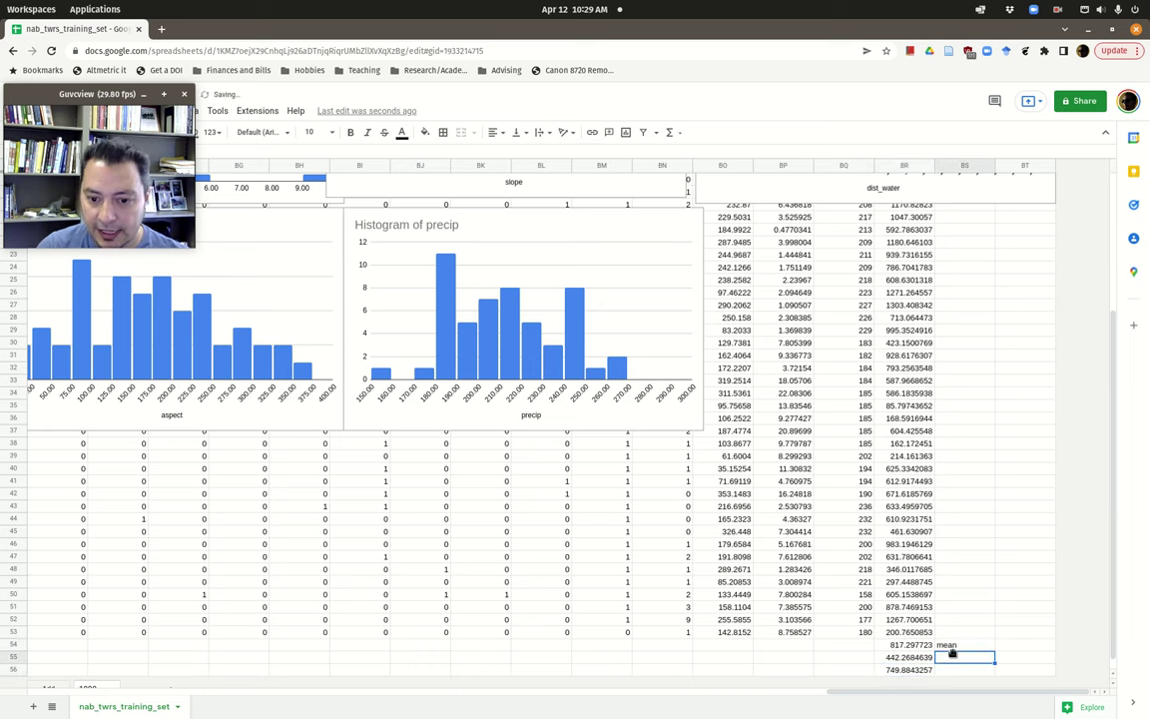
{"action": "type", "text": "st"}
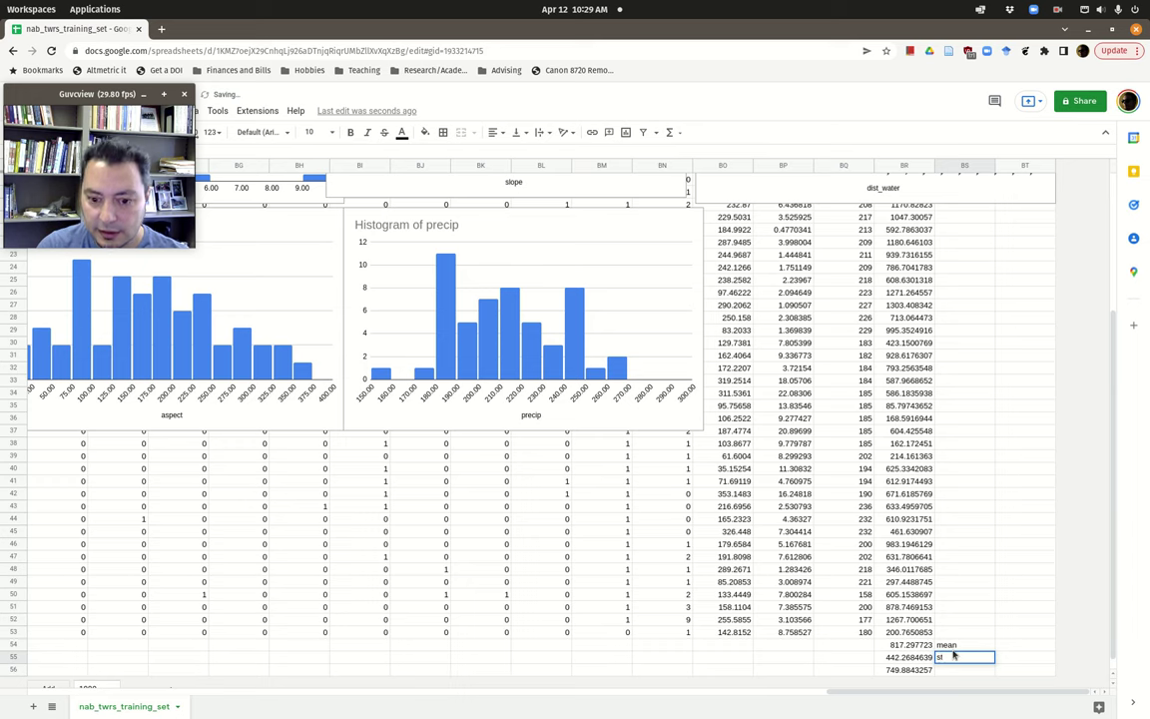
{"action": "type", "text": "dev"}
{"action": "key", "text": "Return"}
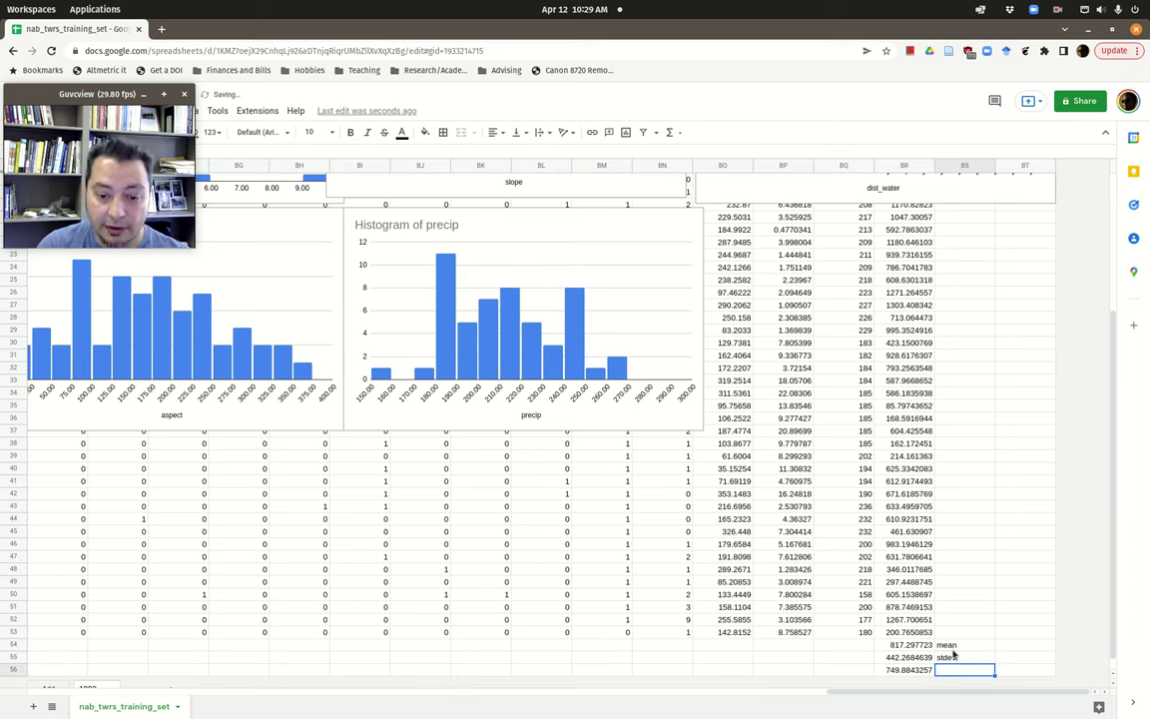
{"action": "type", "text": "median"}
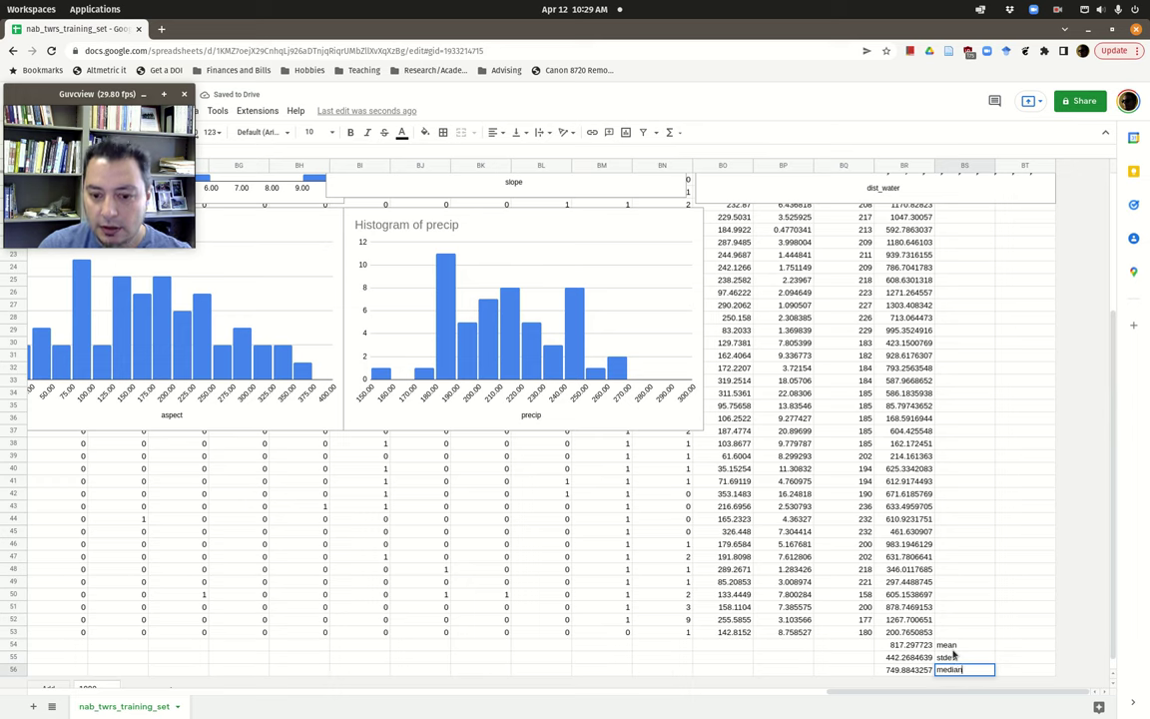
{"action": "key", "text": "Return"}
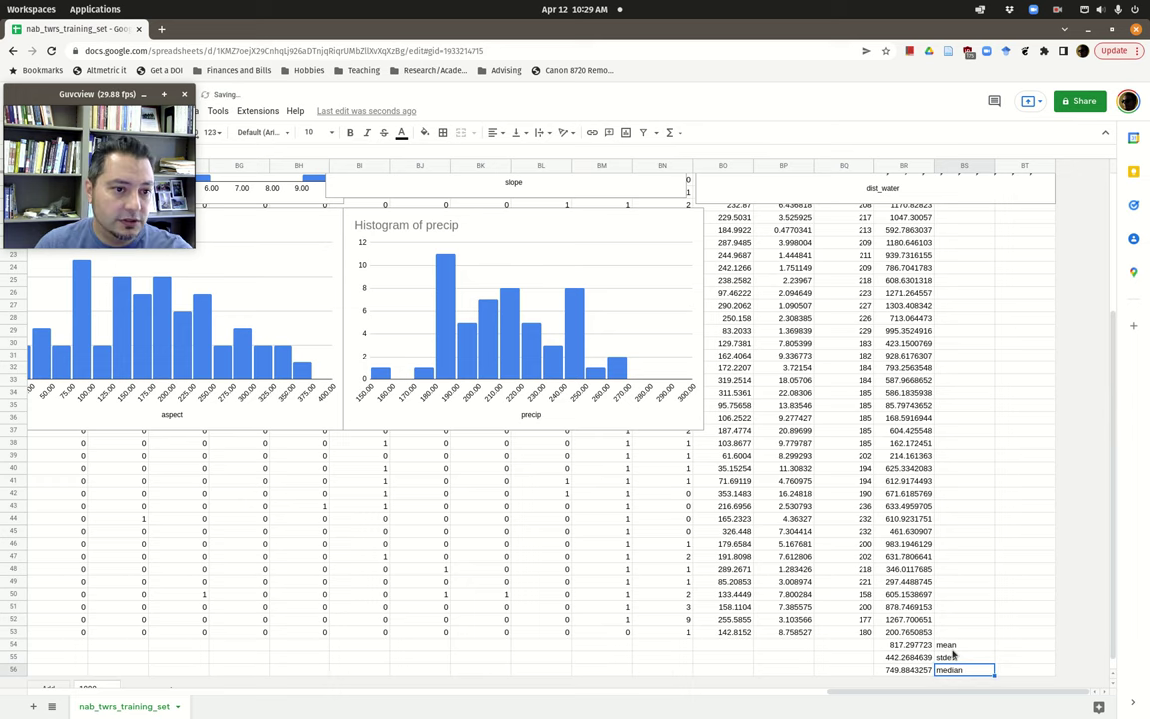
Step: Copy the mean, stdev and median formulas from BR54:BR56 into BO54:BQ56 for the aspect, slope and precip columns
{"action": "key", "text": "Left"}
{"action": "key", "text": "shift+Up"}
{"action": "key", "text": "shift+Up"}
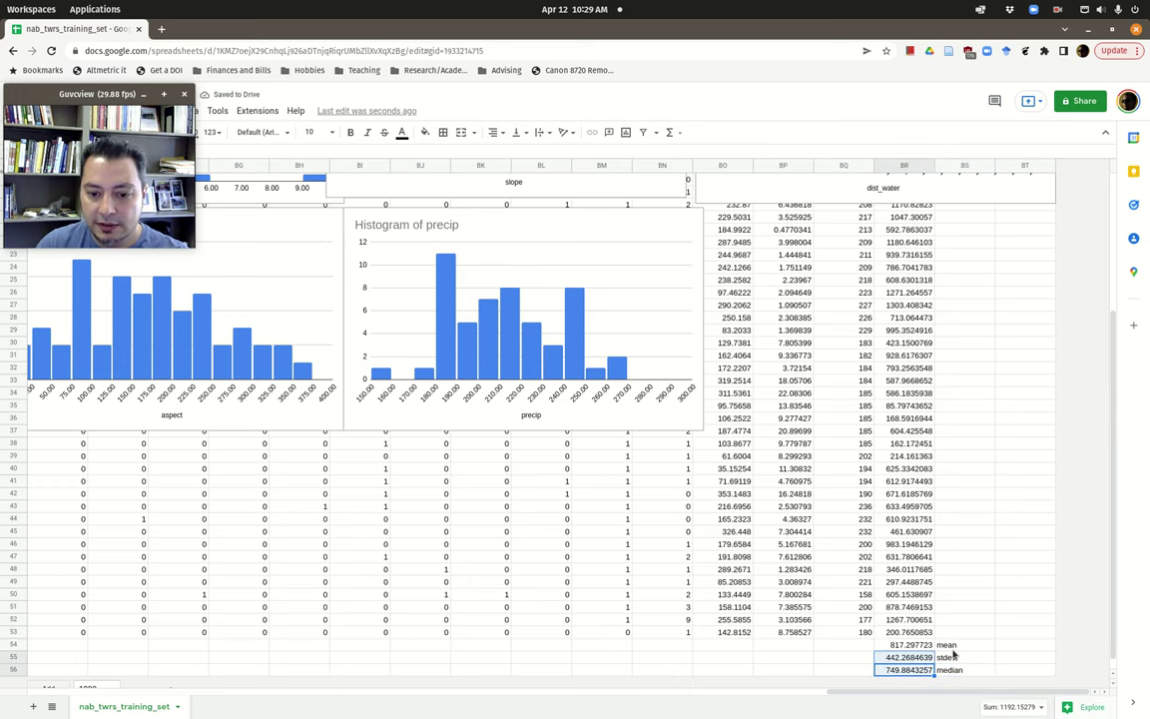
{"action": "key", "text": "ctrl+c"}
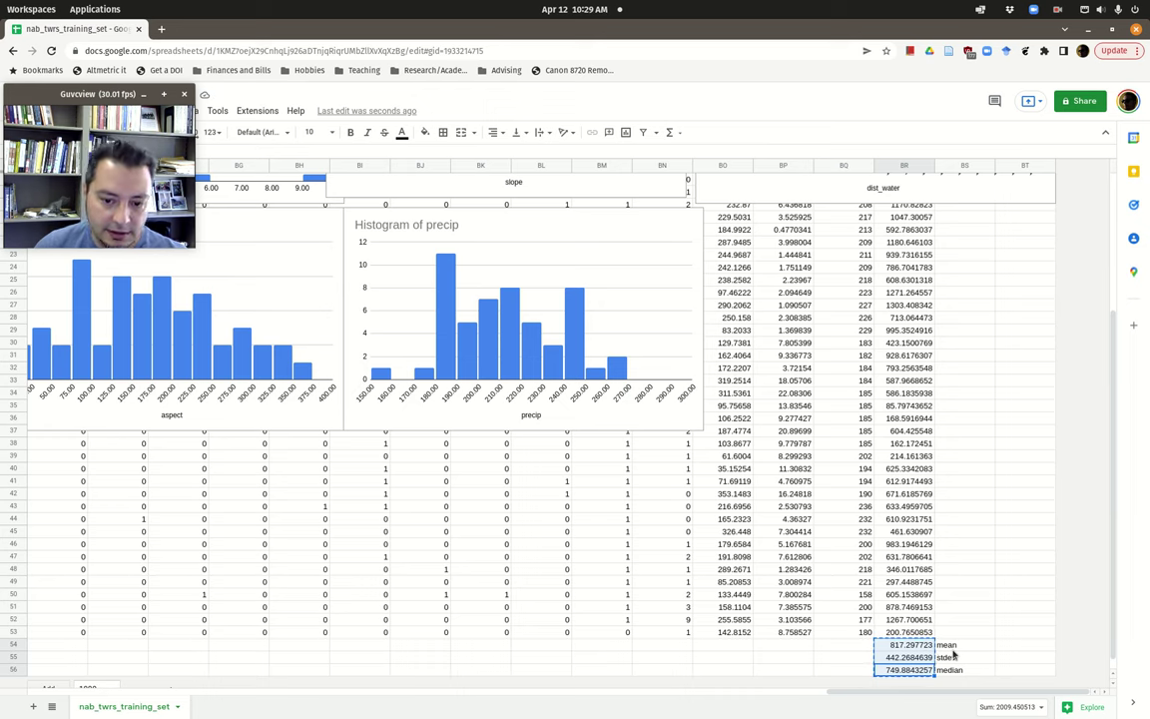
{"action": "right_click", "coordinate": [920, 649]}
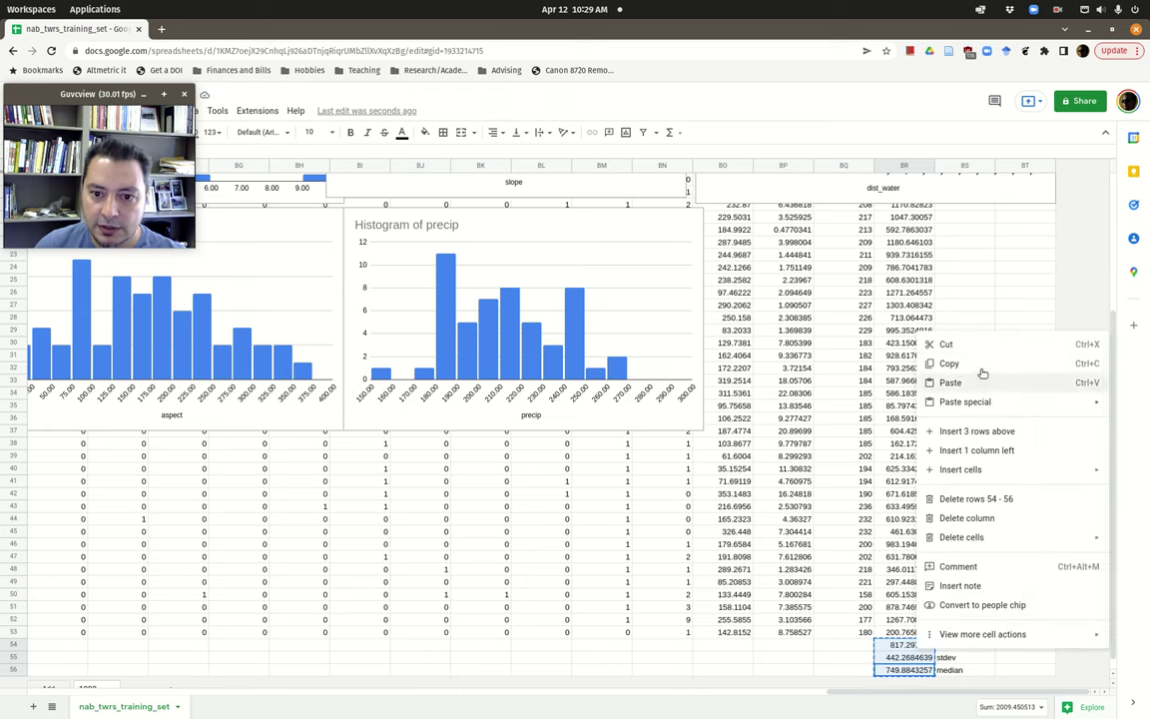
{"action": "left_click", "coordinate": [723, 644]}
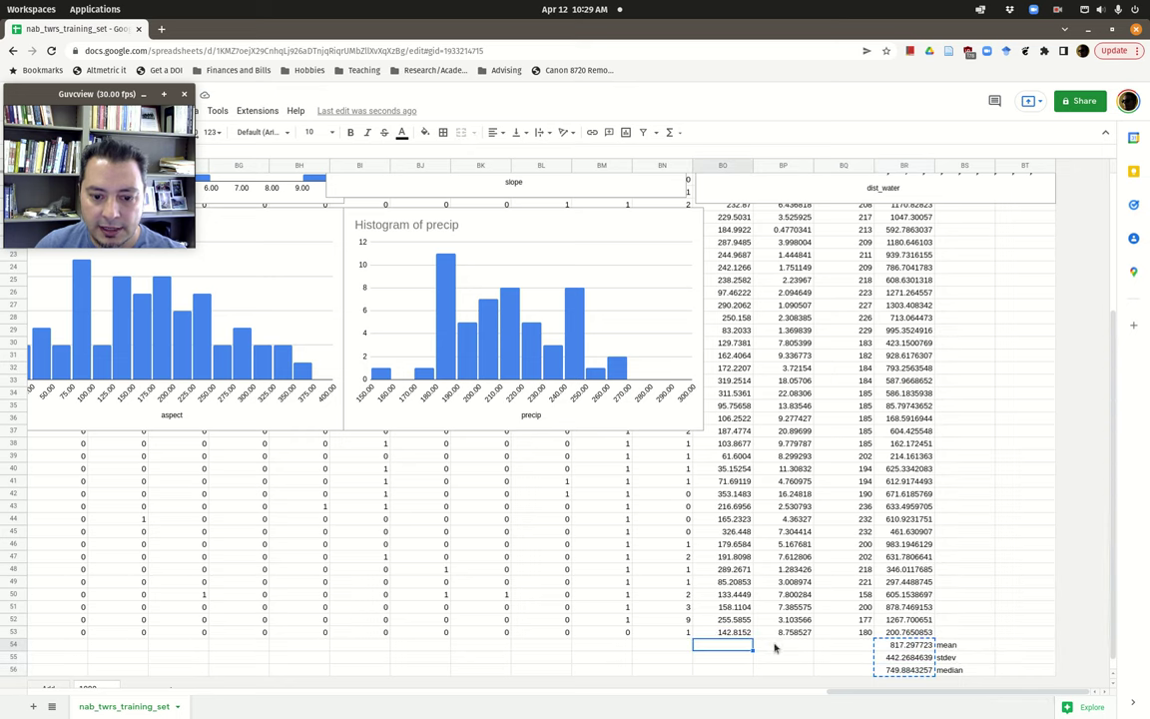
{"action": "left_click", "coordinate": [854, 675], "text": "shift"}
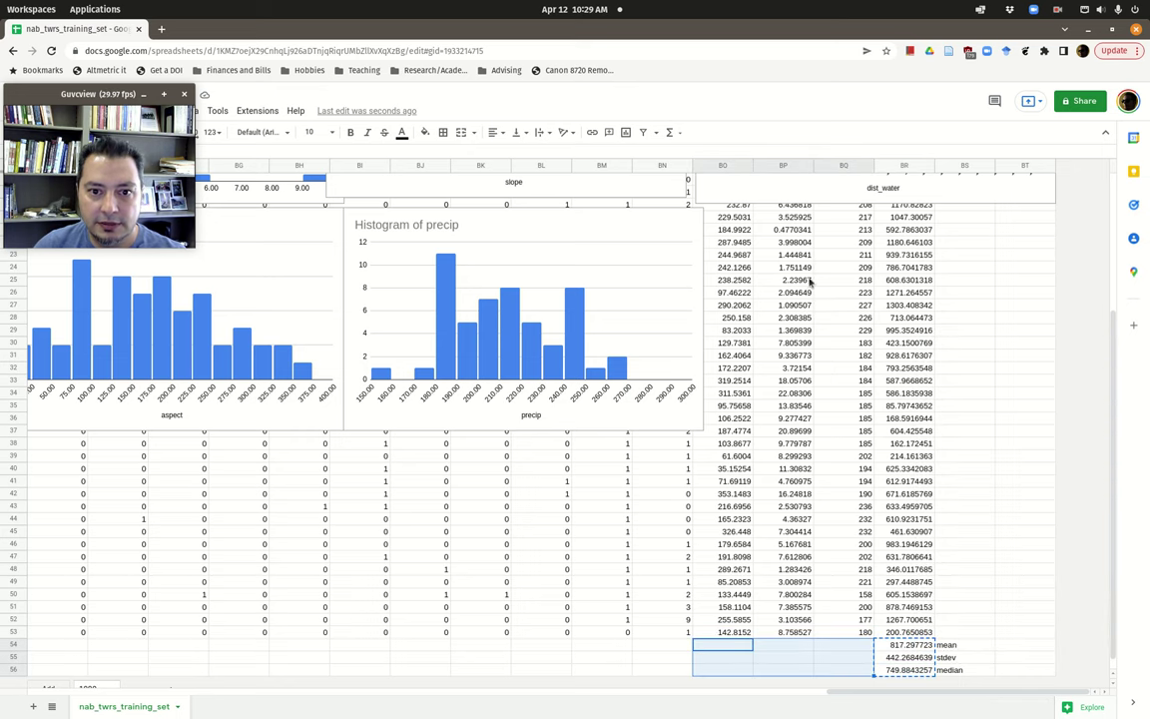
{"action": "scroll", "coordinate": [810, 271], "scroll_direction": "up", "scroll_amount": 3}
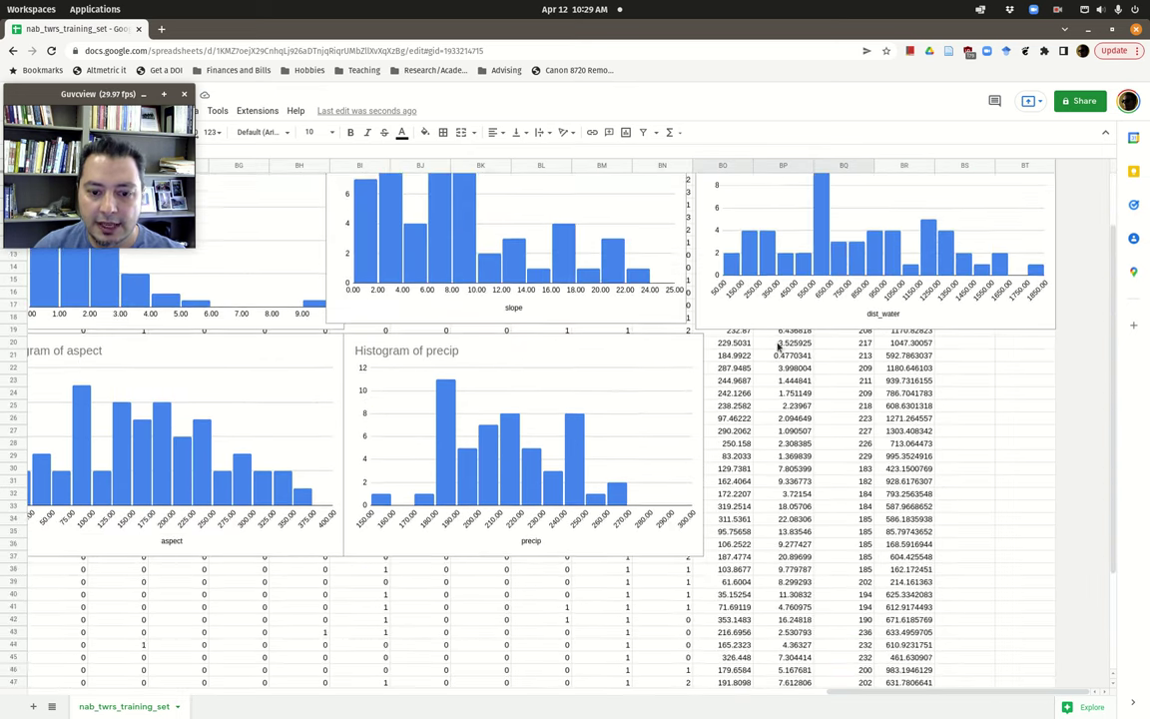
{"action": "scroll", "coordinate": [779, 339], "scroll_direction": "down", "scroll_amount": 3}
{"action": "right_click", "coordinate": [842, 647]}
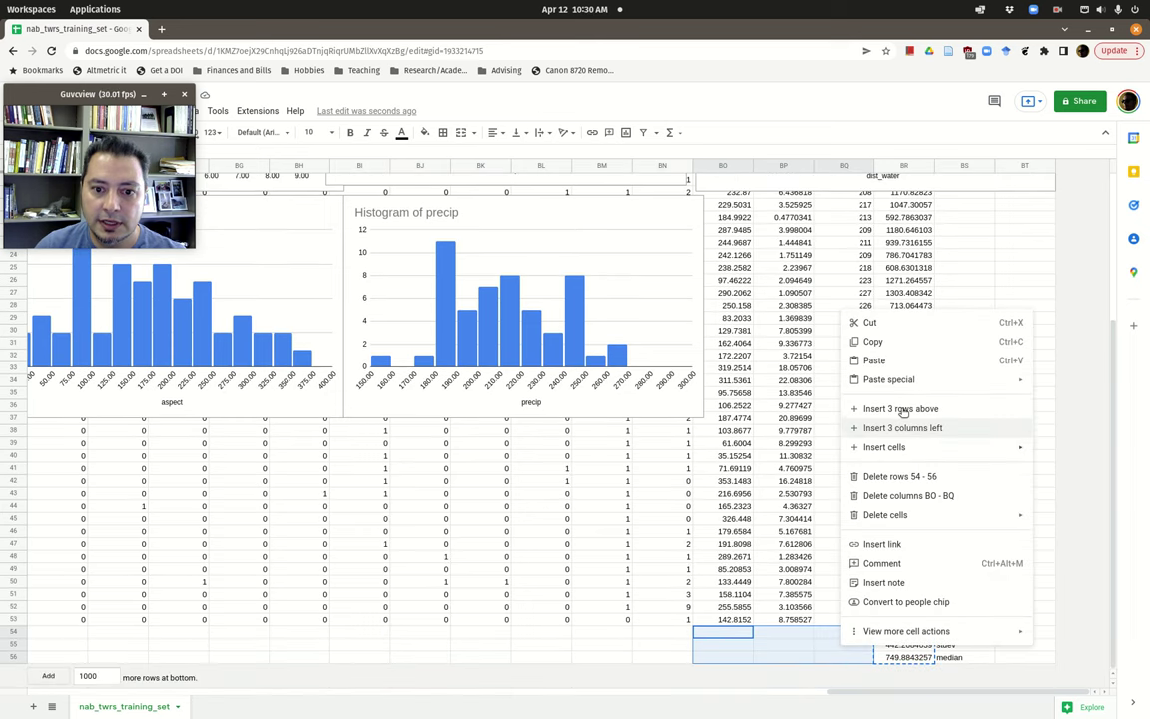
{"action": "left_click", "coordinate": [904, 361]}
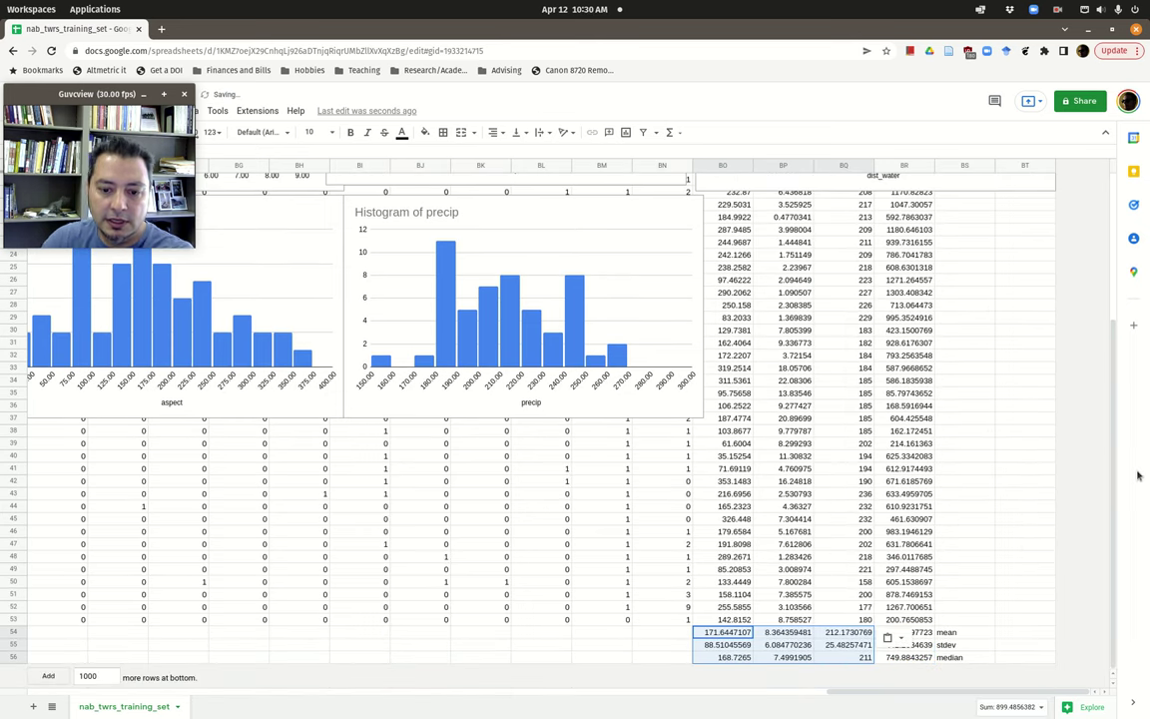
Step: Format the statistics and their labels in BO54:BS56 as bold and italic
{"action": "left_click", "coordinate": [974, 647]}
{"action": "left_click_drag", "start_coordinate": [978, 660], "coordinate": [766, 624]}
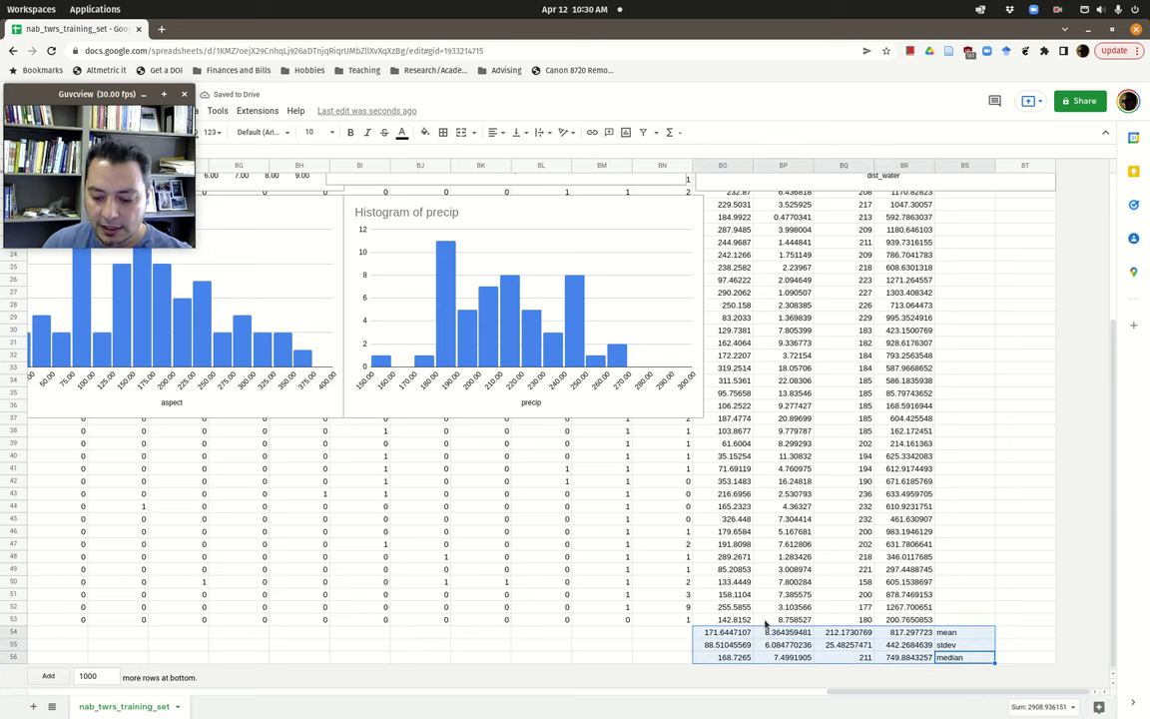
{"action": "key", "text": "ctrl+b"}
{"action": "key", "text": "ctrl+i"}
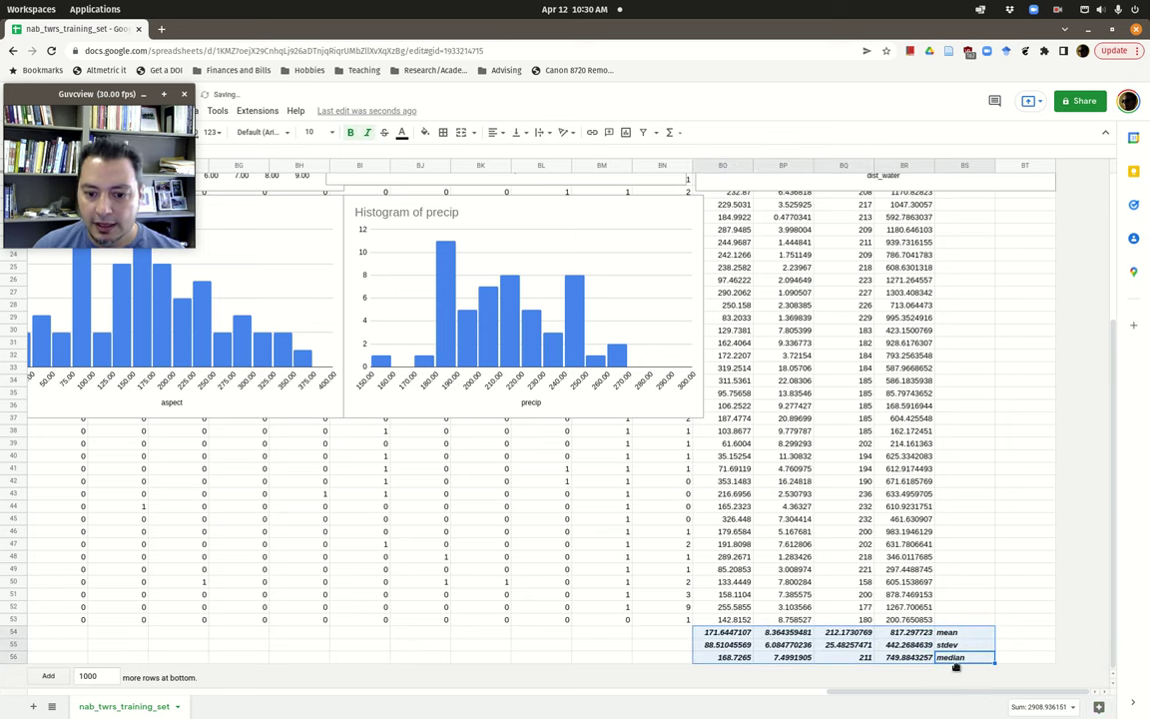
{"action": "left_click", "coordinate": [1021, 634]}
Step: Check the median formulas in row 56 for dist_water, precip, slope and aspect, and review the column histograms
{"action": "left_click", "coordinate": [898, 659]}
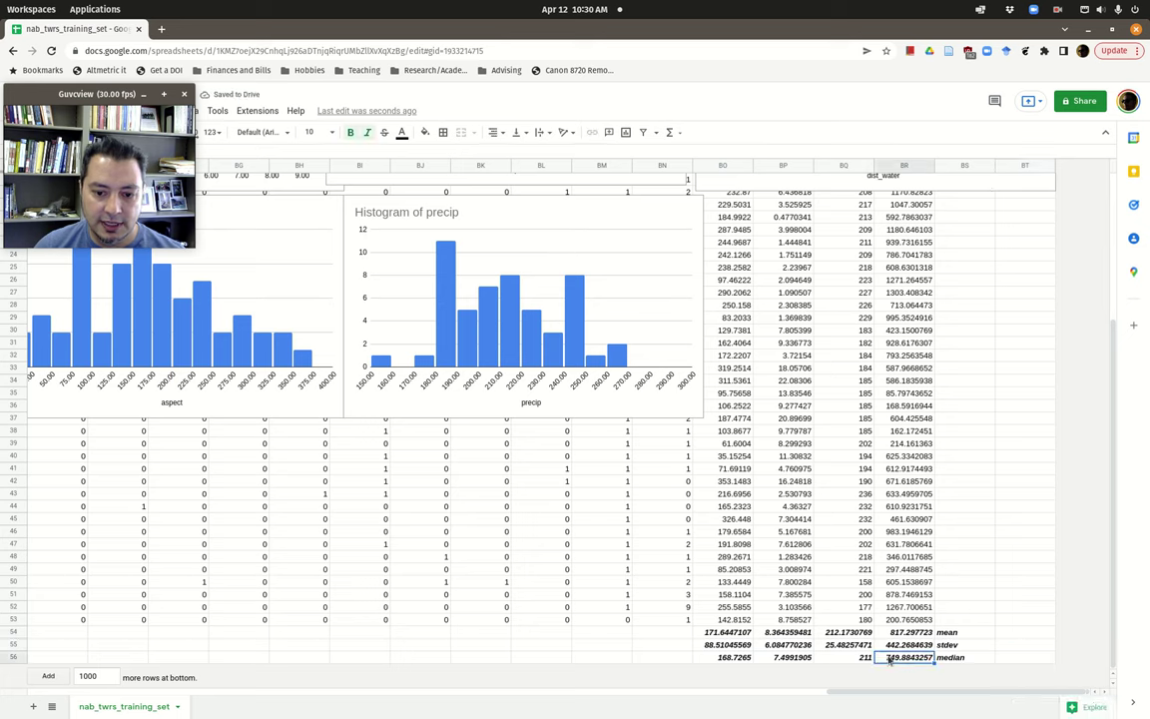
{"action": "key", "text": "Left"}
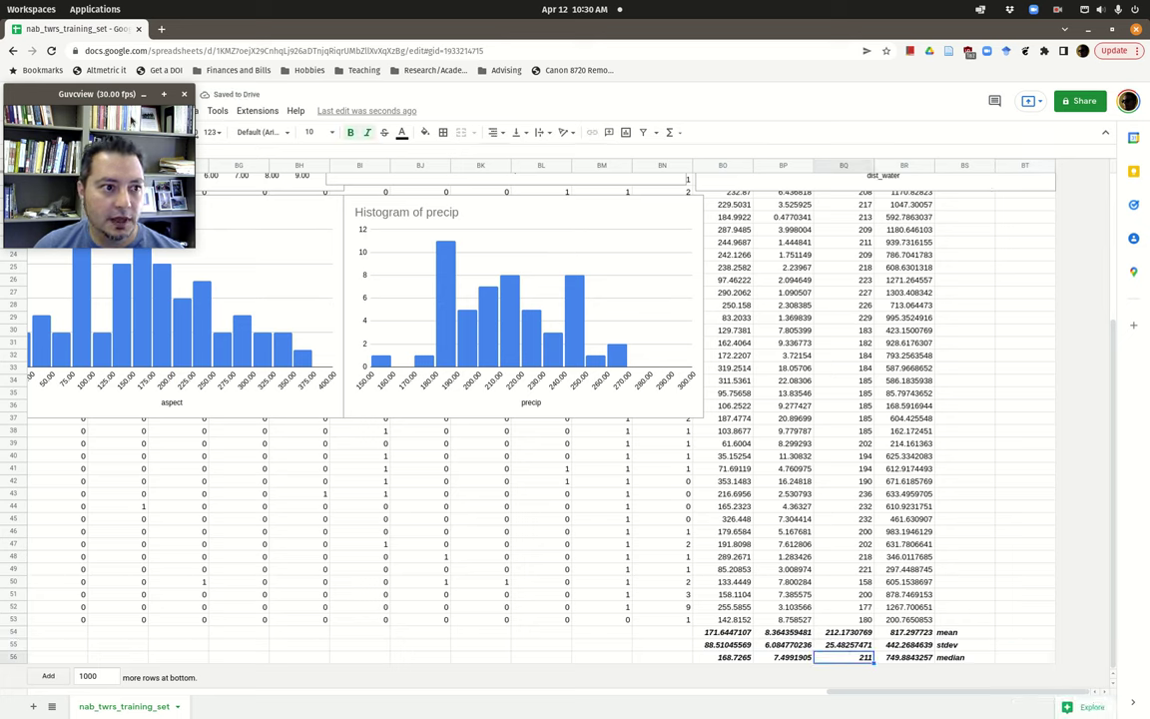
{"action": "left_click_drag", "start_coordinate": [131, 94], "coordinate": [134, 338]}
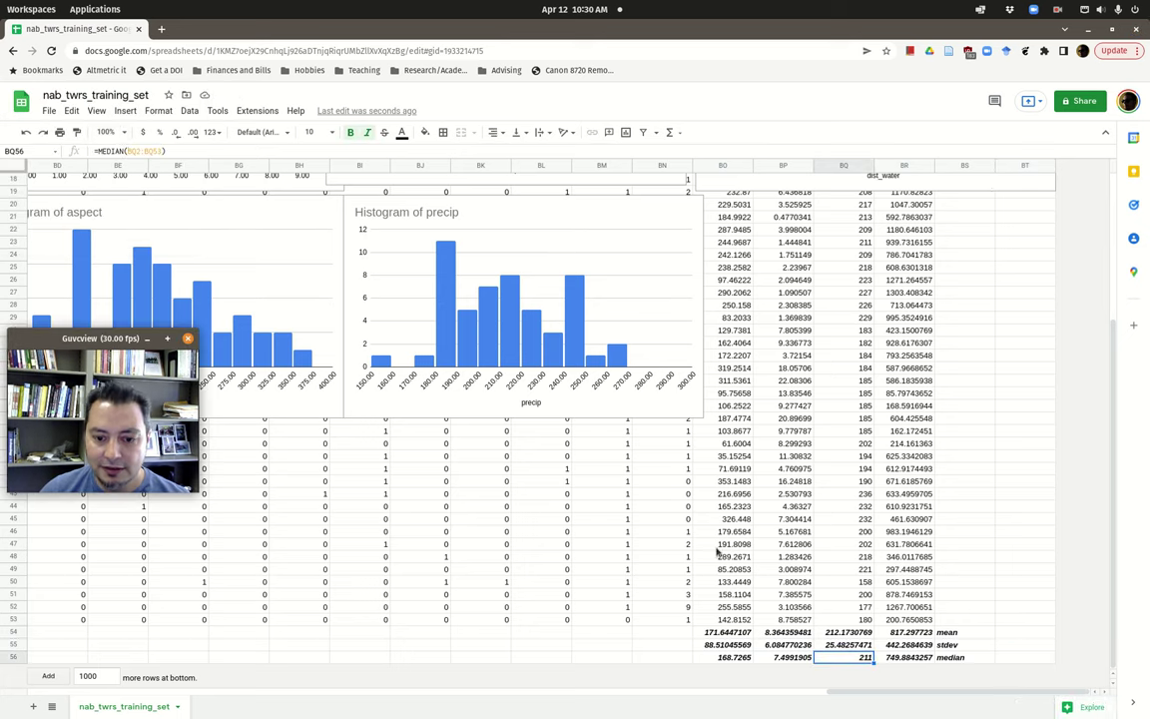
{"action": "left_click", "coordinate": [791, 658]}
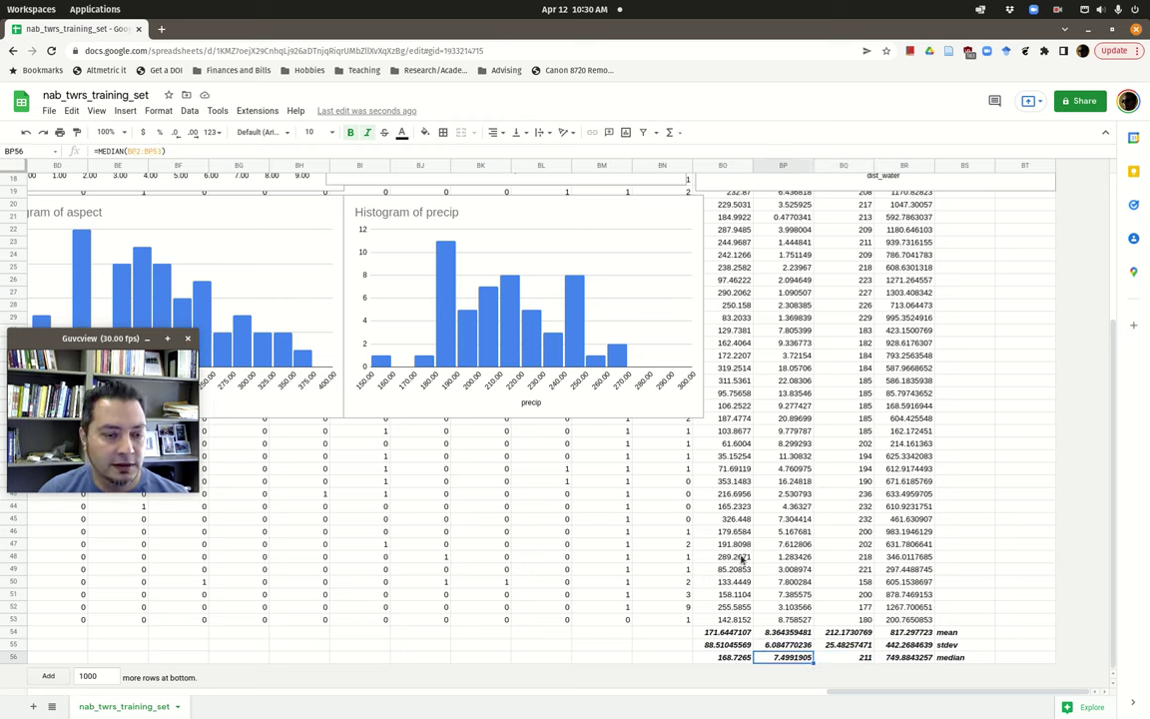
{"action": "key", "text": "Left"}
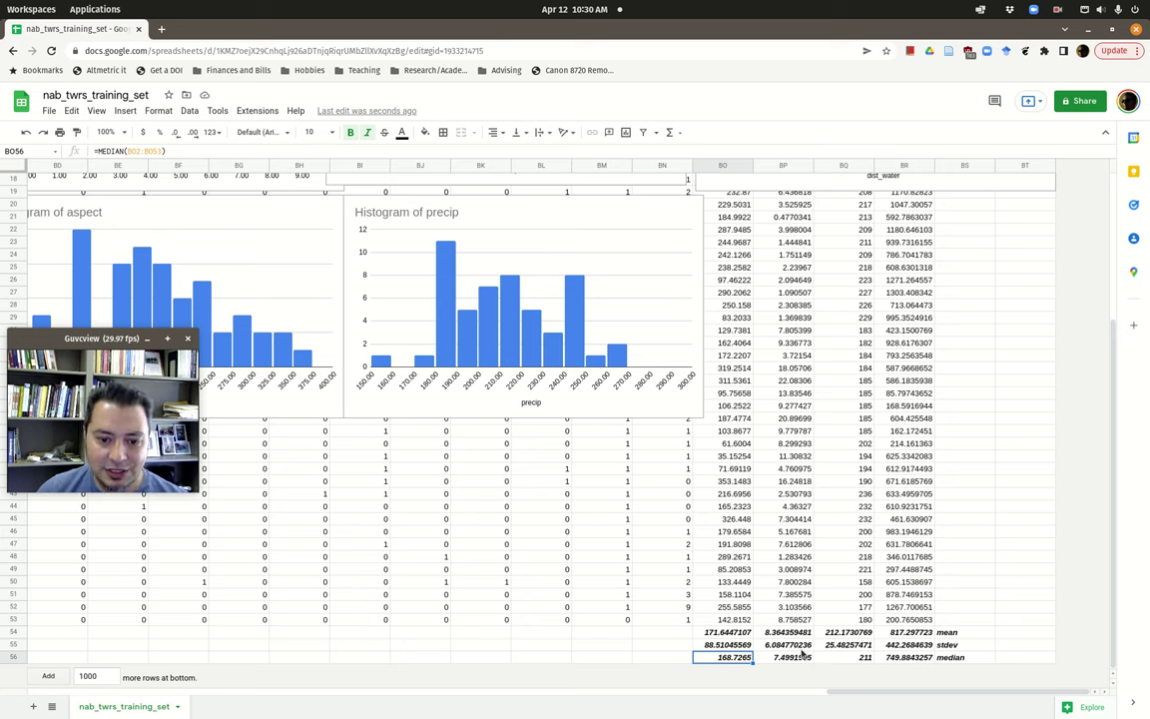
{"action": "scroll", "coordinate": [359, 360], "scroll_direction": "up", "scroll_amount": 3}
{"action": "left_click_drag", "start_coordinate": [135, 355], "coordinate": [941, 427]}
{"action": "scroll", "coordinate": [745, 326], "scroll_direction": "up", "scroll_amount": 2}
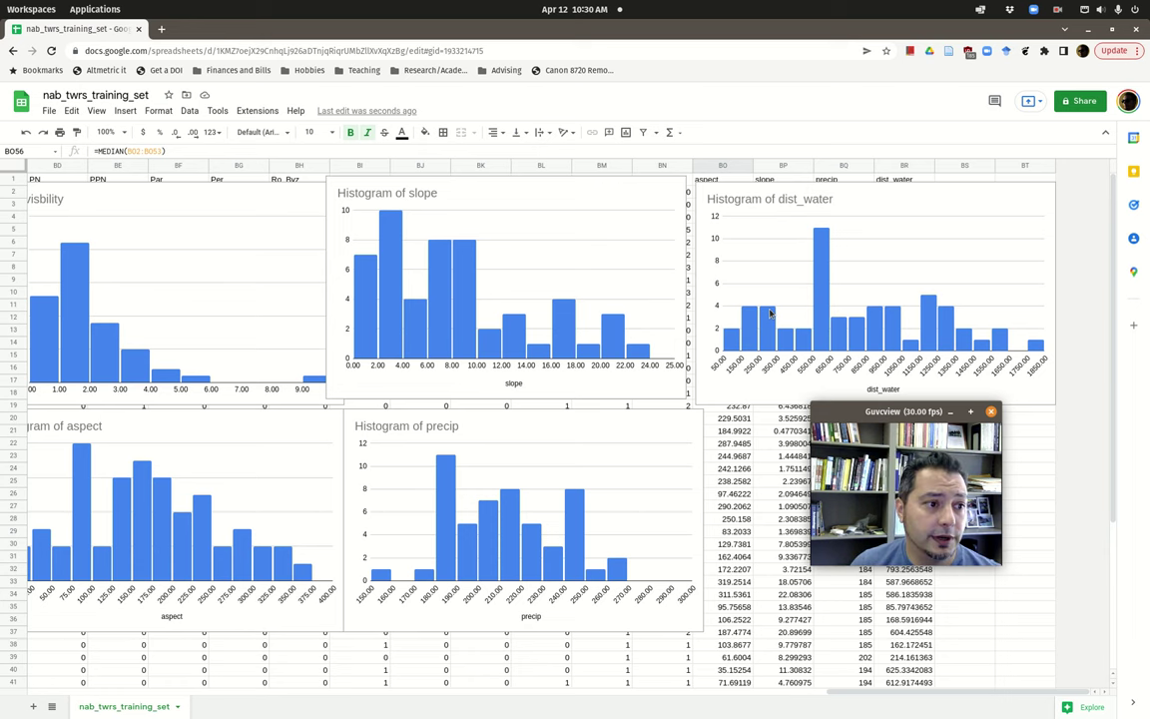
{"action": "scroll", "coordinate": [771, 314], "scroll_direction": "left", "scroll_amount": 5}
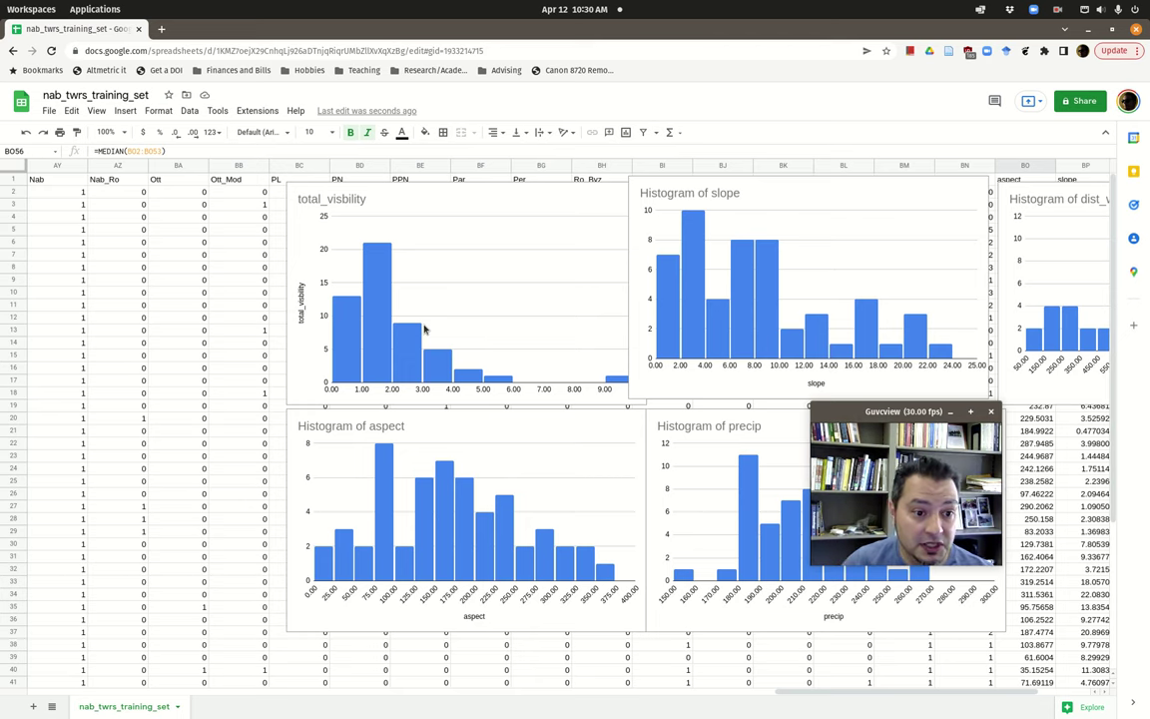
Step: Paste the copied mean, stdev and median formulas into BN54:BN56 for total_visbility and make them bold and italic
{"action": "scroll", "coordinate": [1049, 564], "scroll_direction": "down", "scroll_amount": 5}
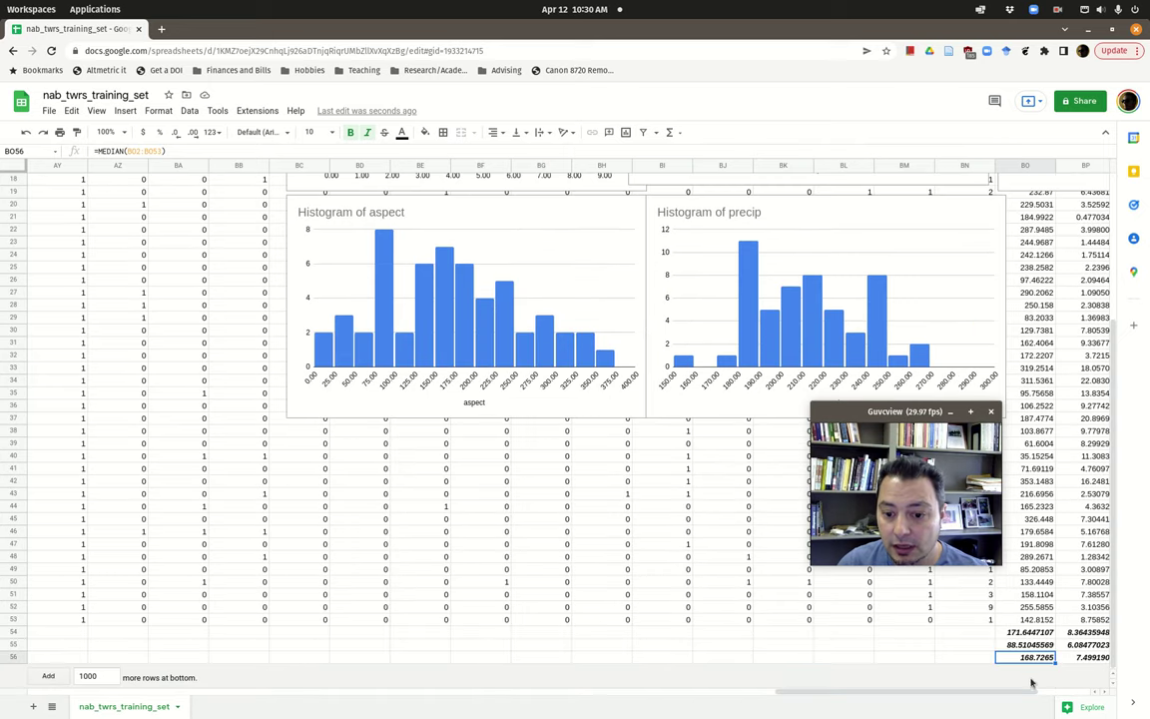
{"action": "scroll", "coordinate": [914, 629], "scroll_direction": "right", "scroll_amount": 2}
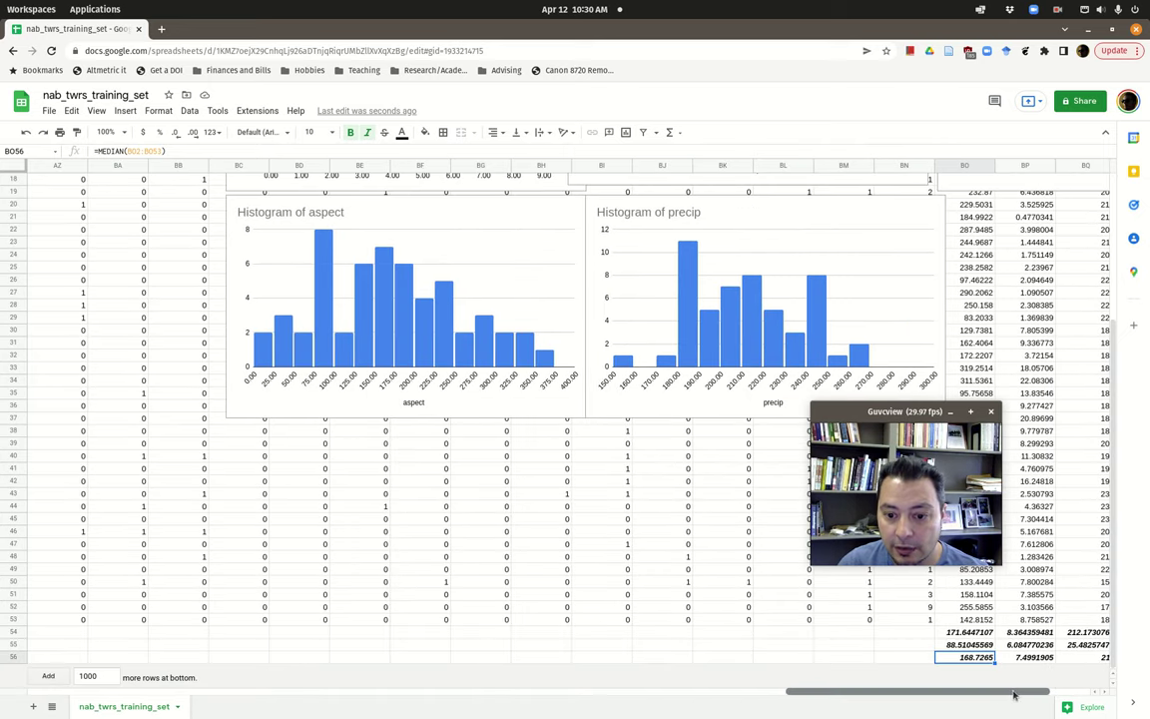
{"action": "left_click", "coordinate": [924, 633]}
{"action": "key", "text": "ctrl+v"}
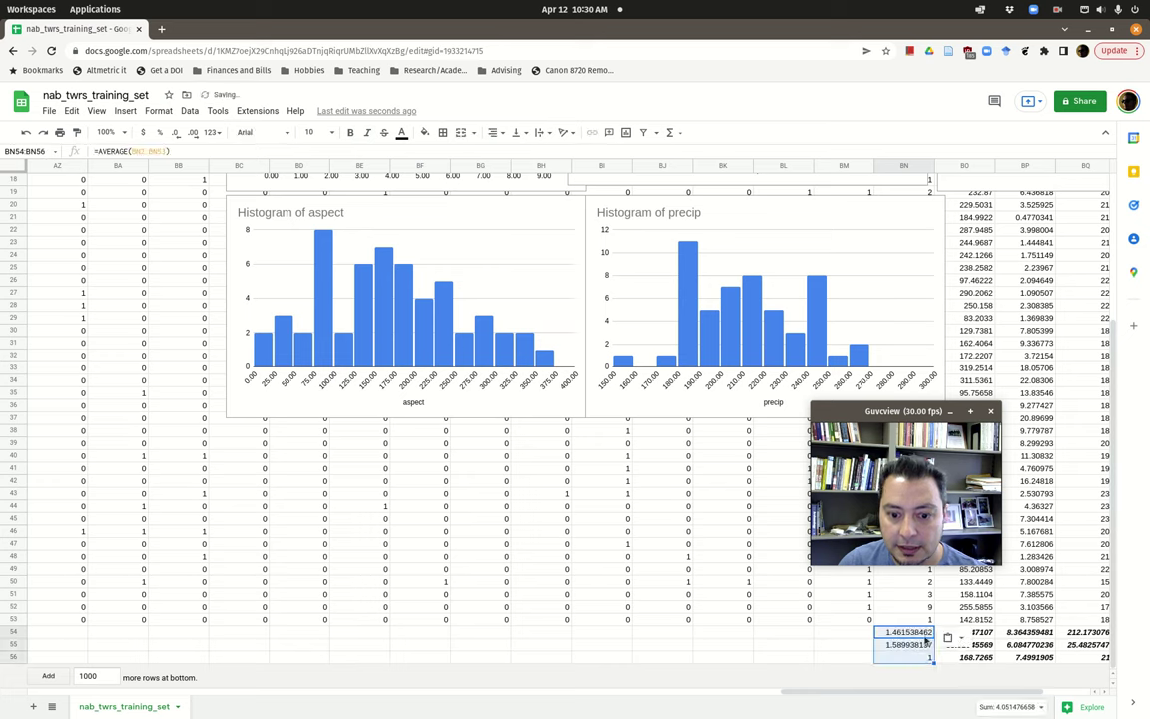
{"action": "key", "text": "ctrl+b"}
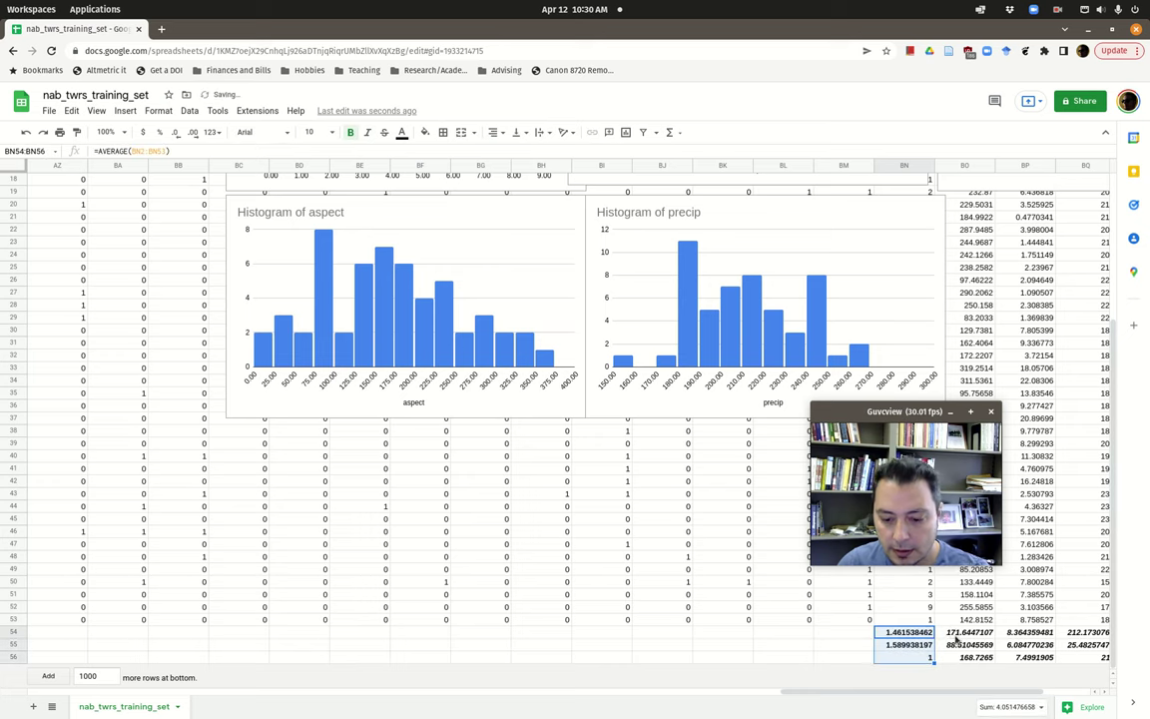
{"action": "left_click", "coordinate": [844, 633]}
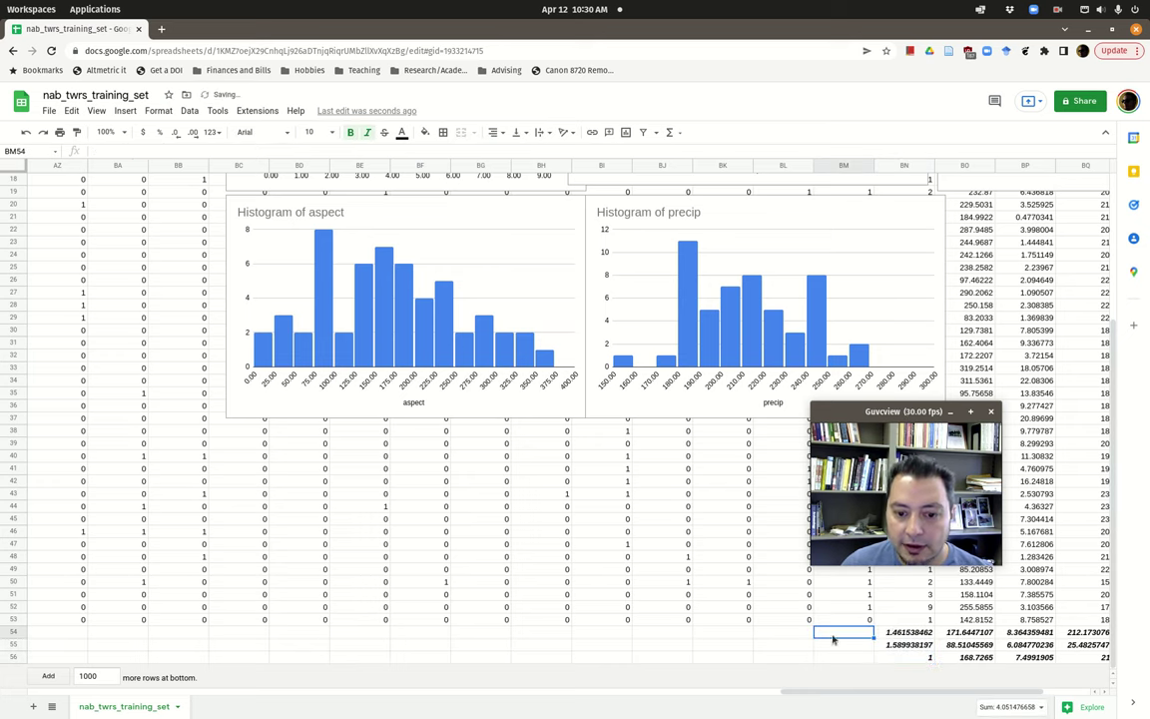
Step: Examine total_visbility's mean in BN54 and standard deviation in BN55 against its histogram
{"action": "left_click", "coordinate": [907, 636]}
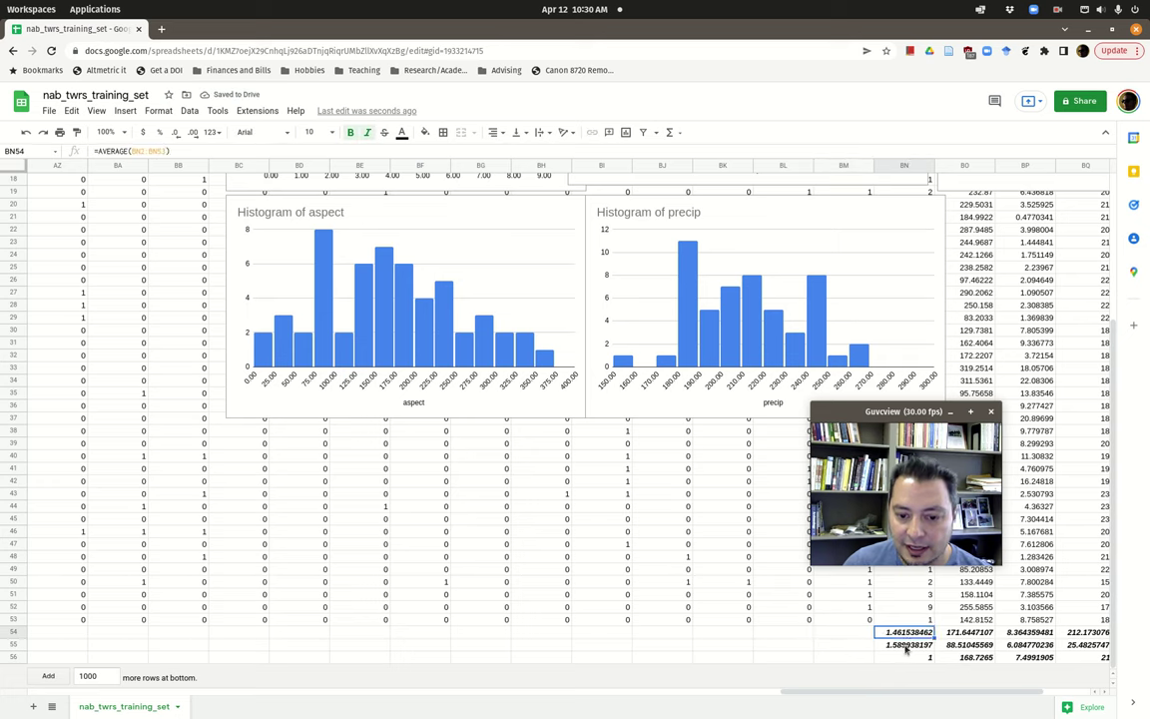
{"action": "left_click", "coordinate": [904, 647]}
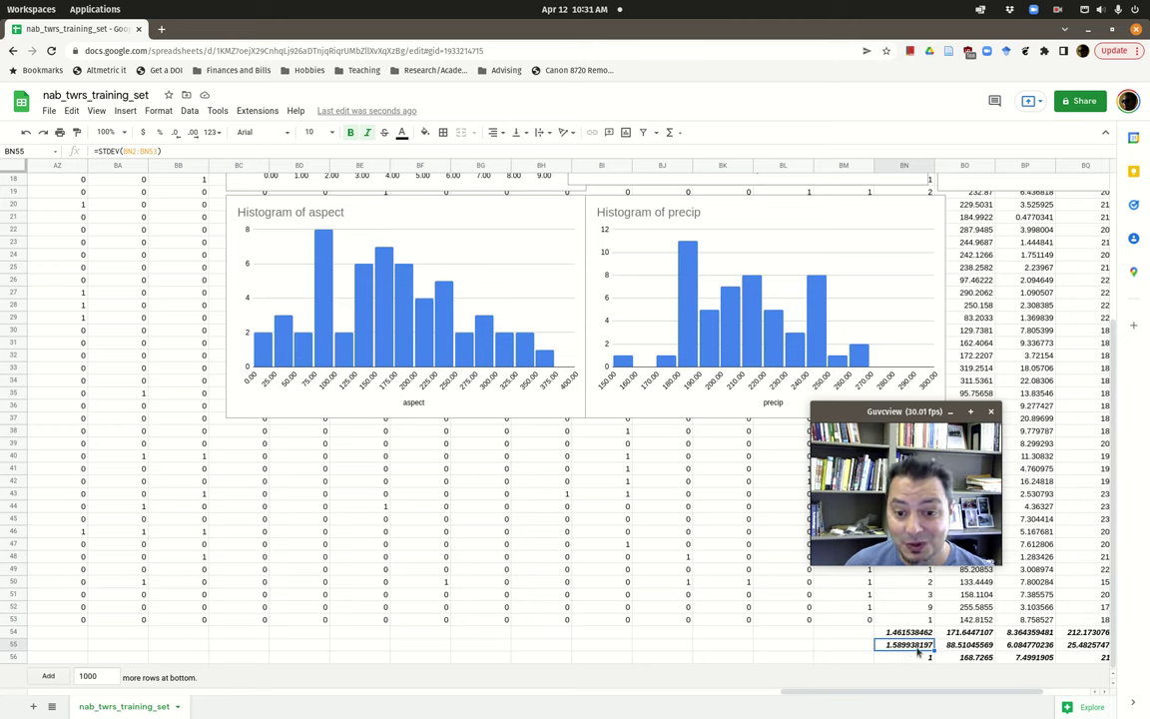
{"action": "scroll", "coordinate": [452, 405], "scroll_direction": "up", "scroll_amount": 3}
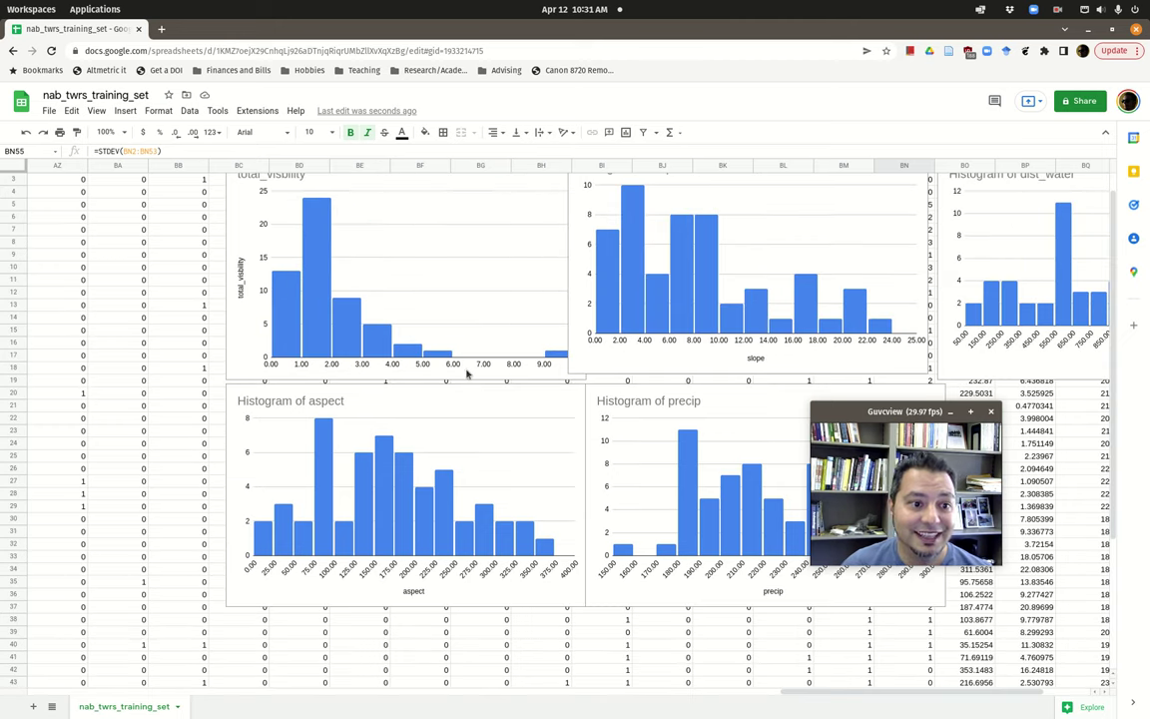
Step: Examine the aspect column's mean, standard deviation and median in BO54:BO56 and compare them with the aspect histogram
{"action": "left_click_drag", "start_coordinate": [904, 683], "coordinate": [940, 694]}
{"action": "scroll", "coordinate": [941, 694], "scroll_direction": "right", "scroll_amount": 2}
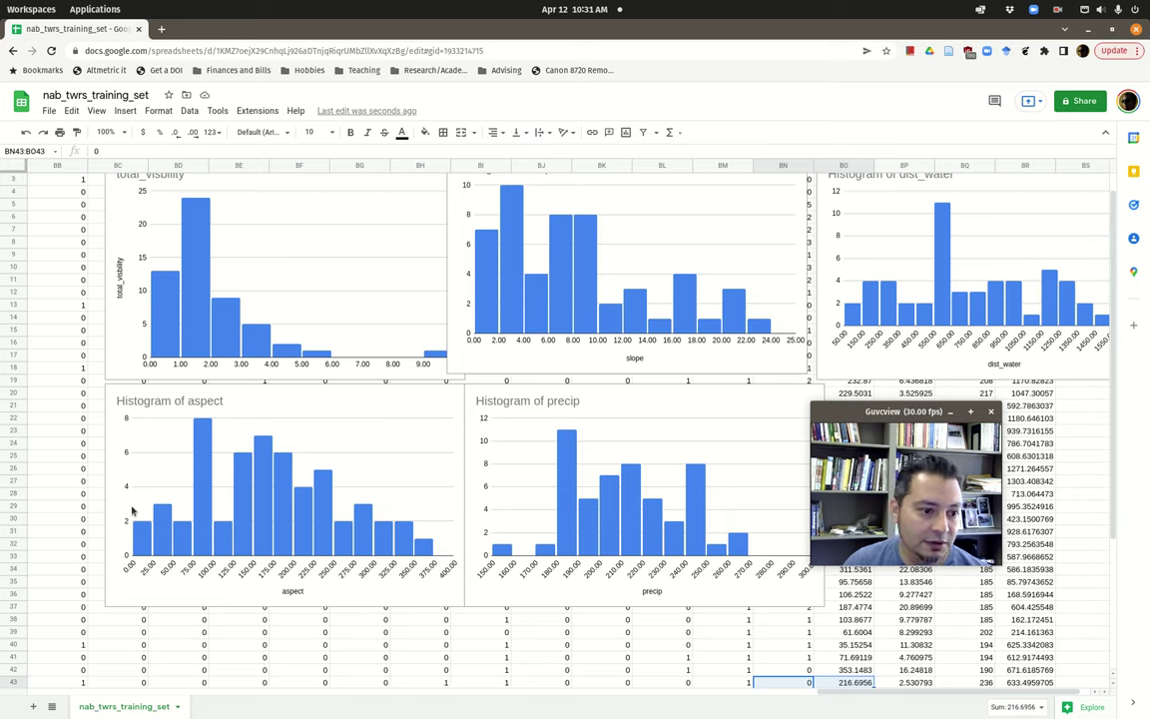
{"action": "scroll", "coordinate": [880, 611], "scroll_direction": "down", "scroll_amount": 5}
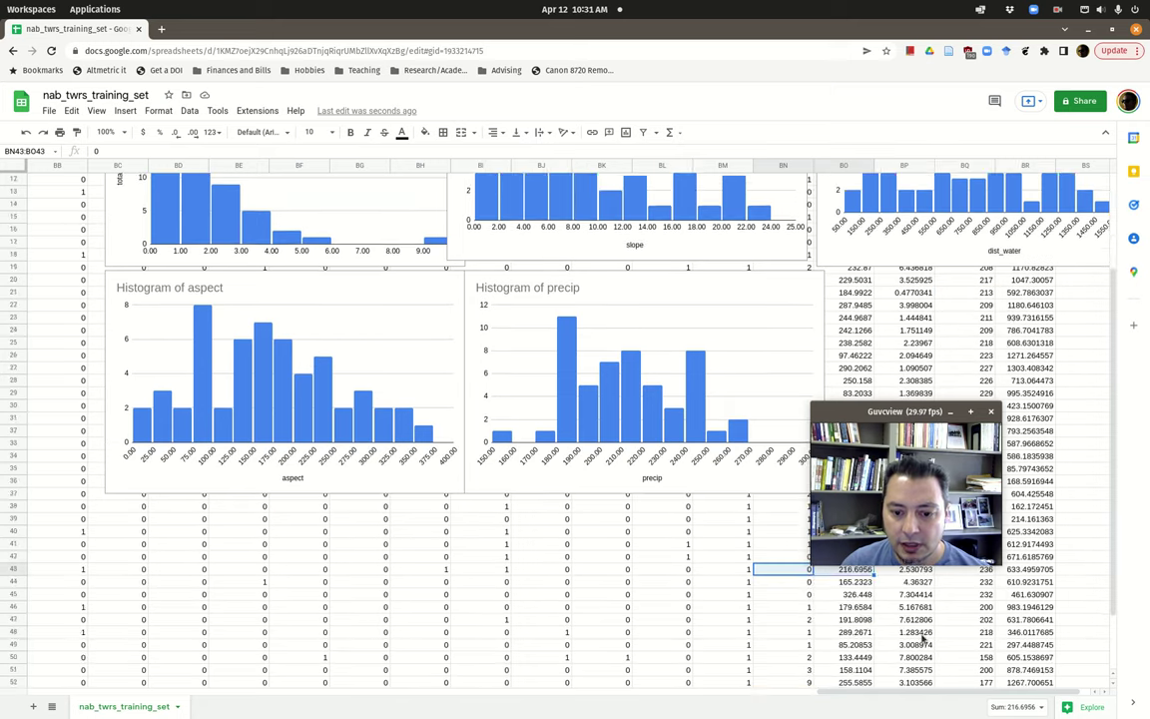
{"action": "scroll", "coordinate": [923, 639], "scroll_direction": "up", "scroll_amount": 6}
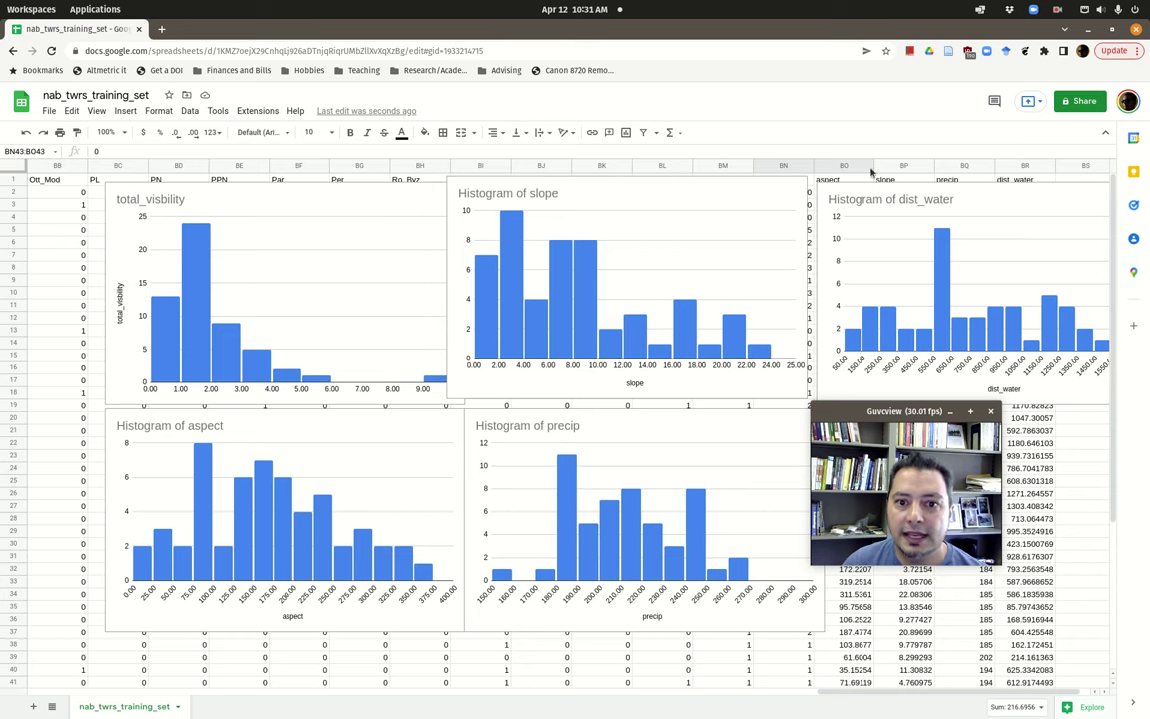
{"action": "left_click", "coordinate": [831, 168]}
{"action": "scroll", "coordinate": [861, 639], "scroll_direction": "down", "scroll_amount": 6}
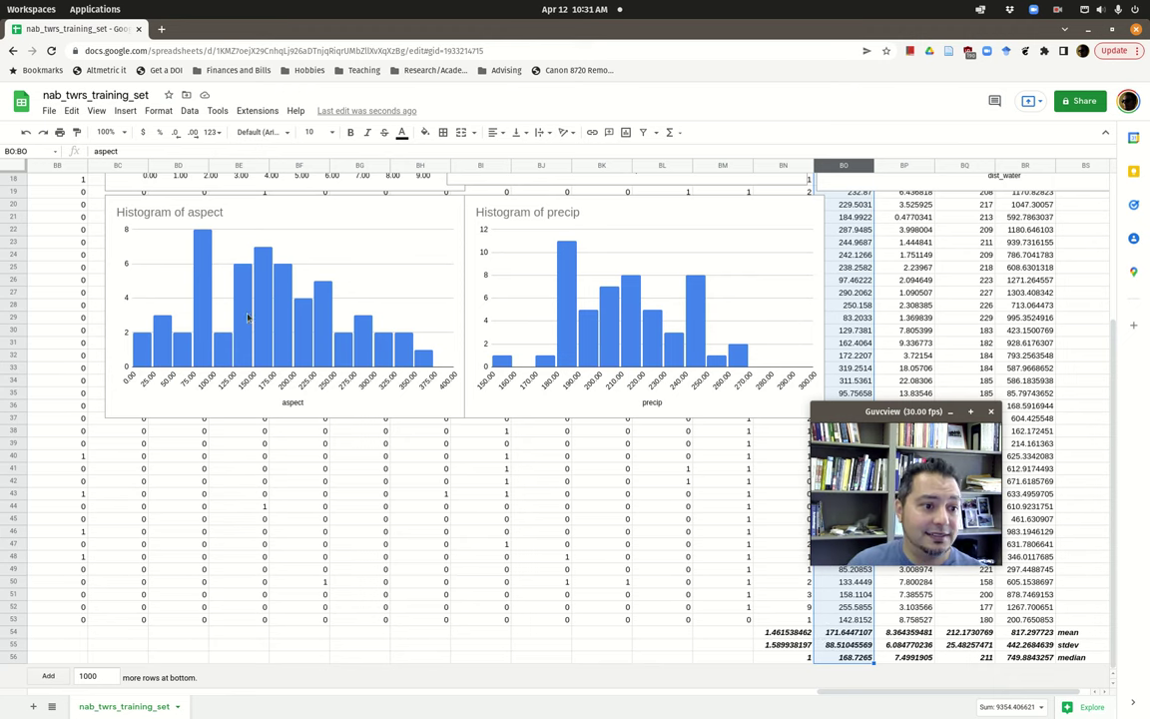
{"action": "scroll", "coordinate": [253, 340], "scroll_direction": "up", "scroll_amount": 2}
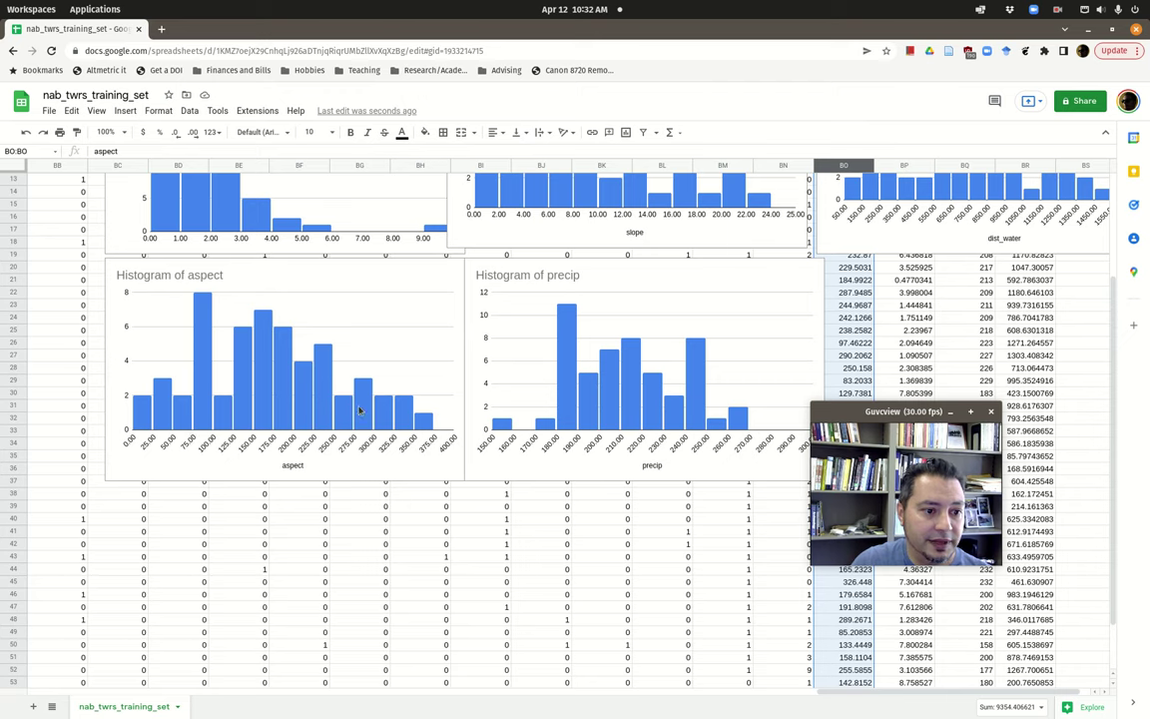
{"action": "scroll", "coordinate": [264, 361], "scroll_direction": "up", "scroll_amount": 2}
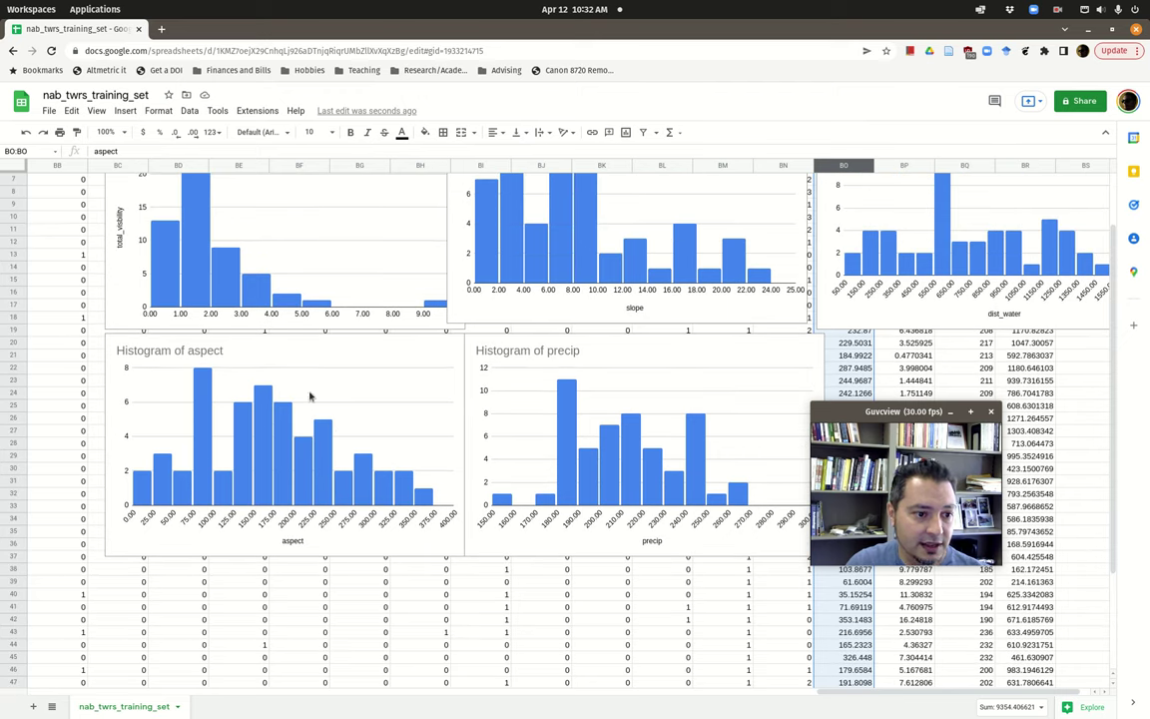